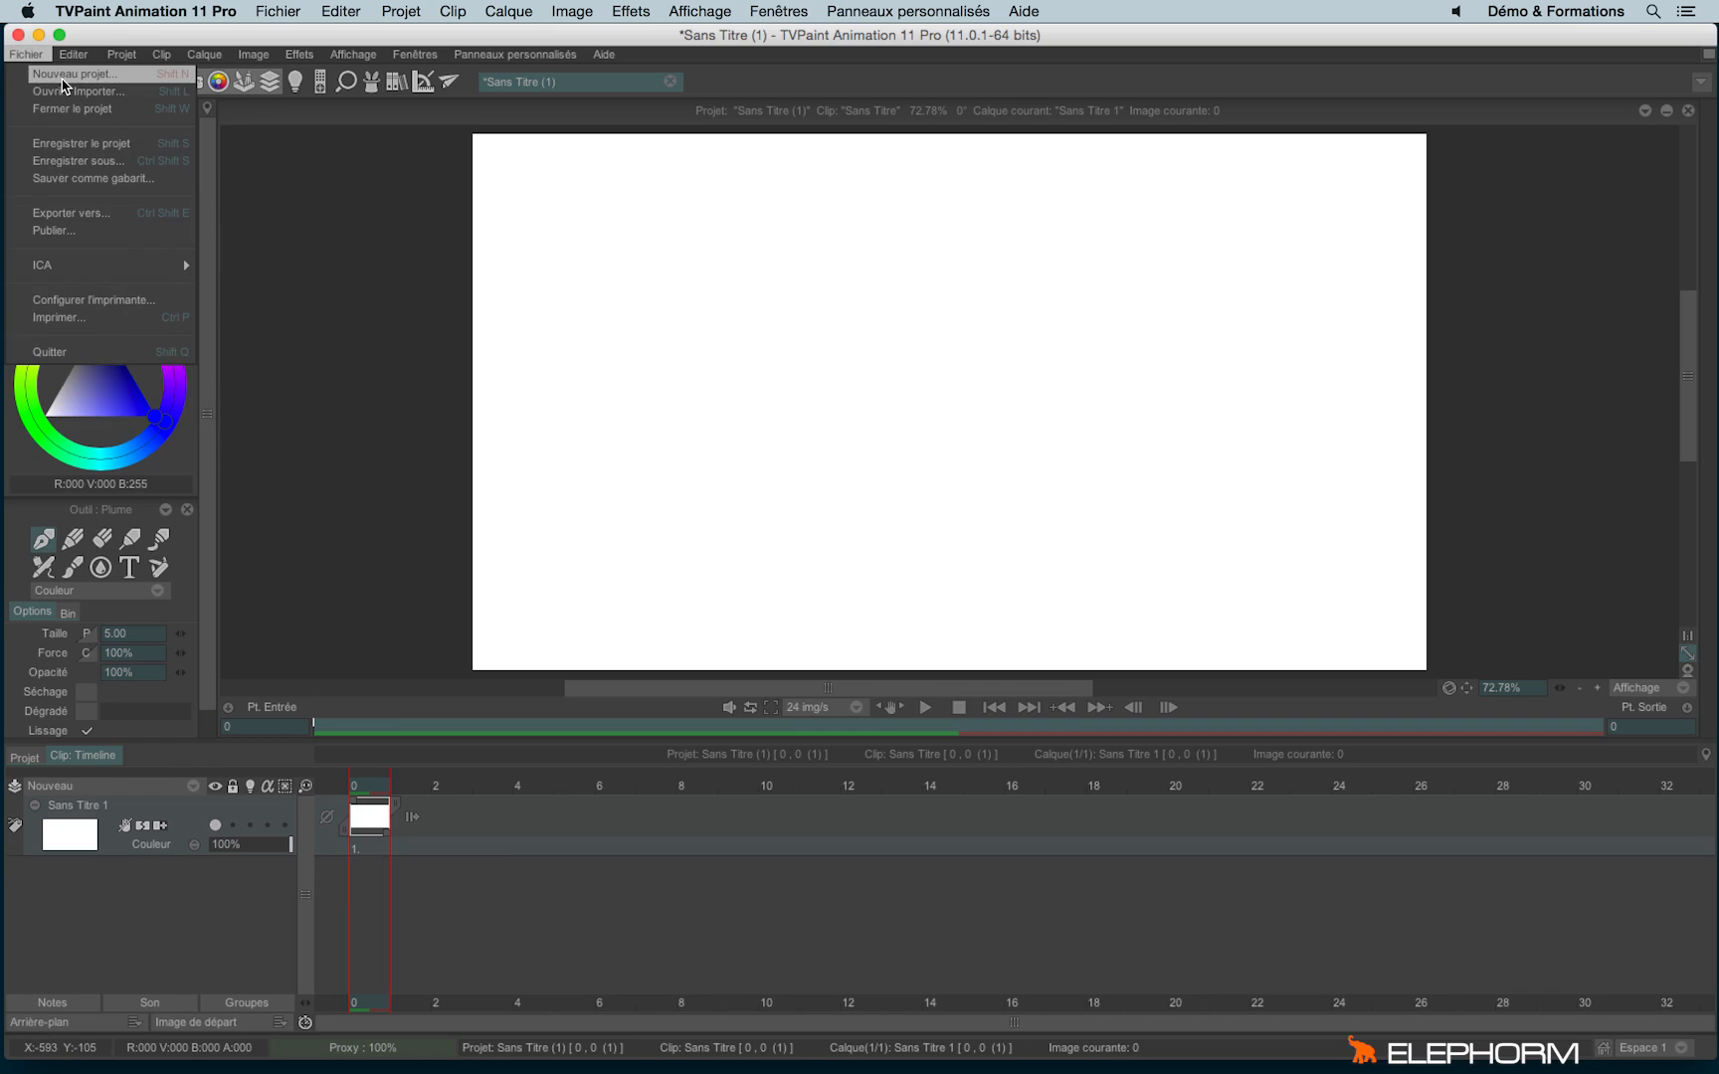
click(364, 219)
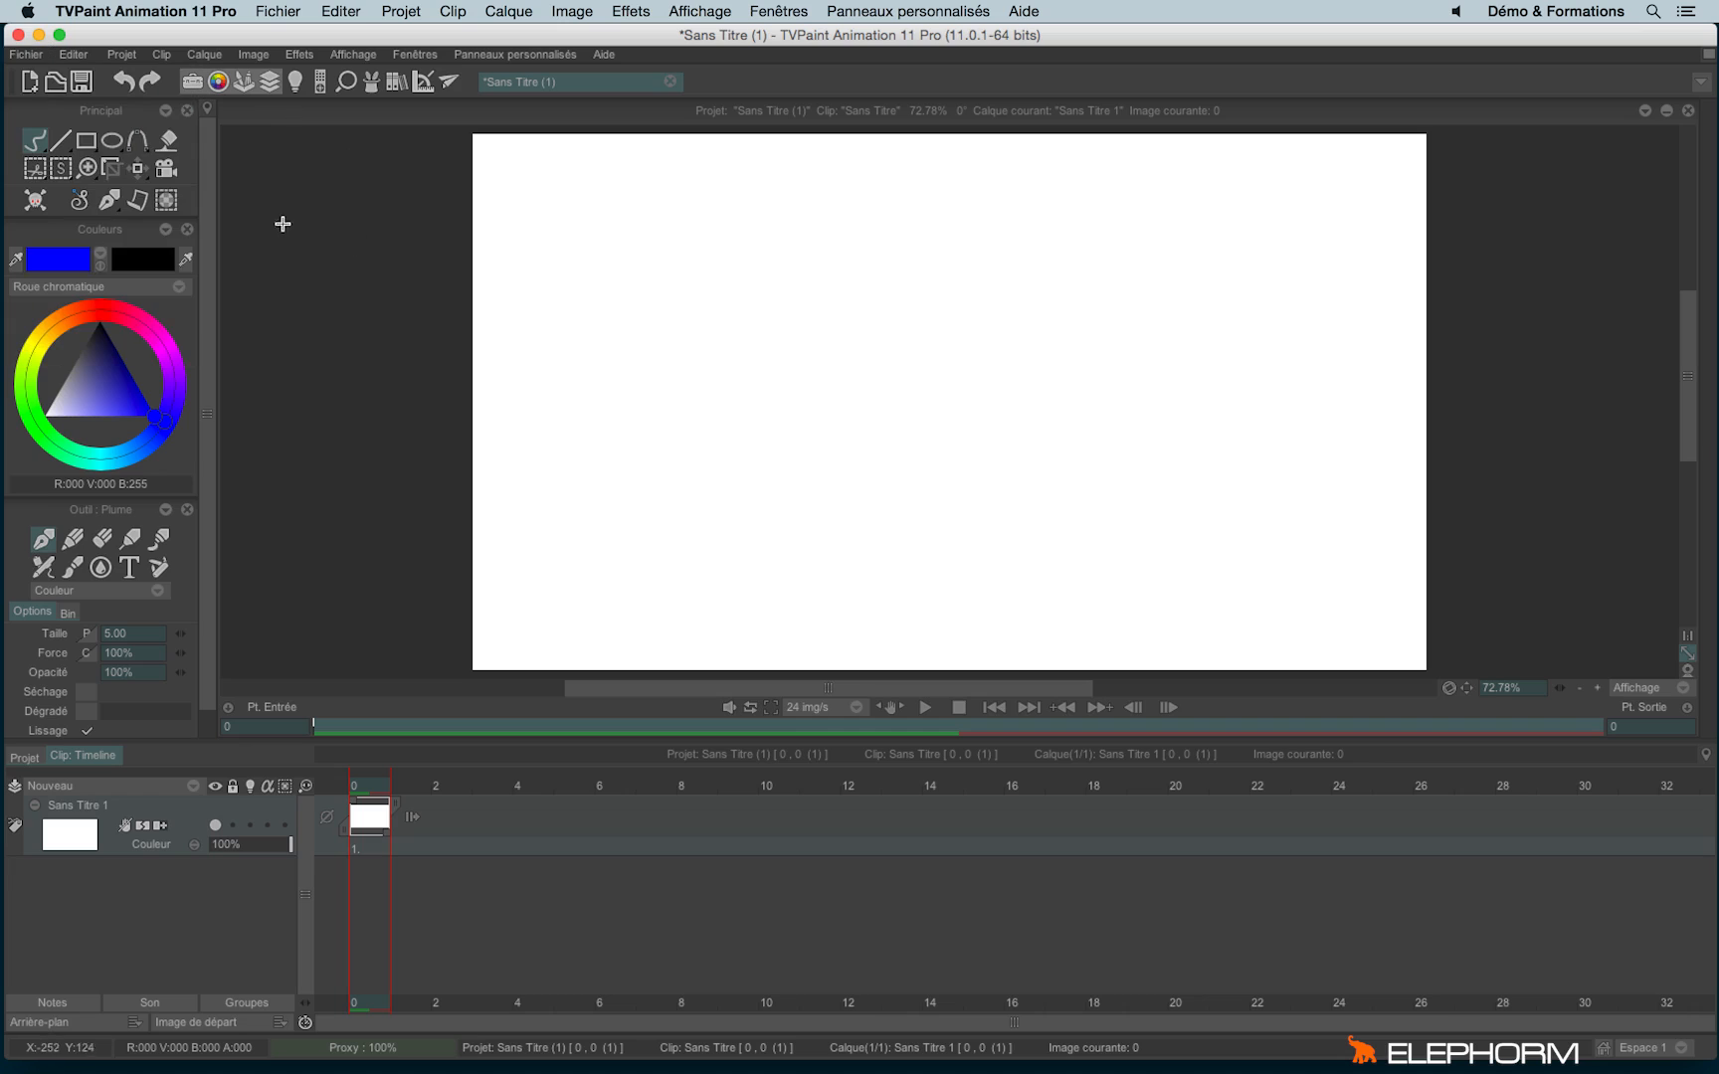
click(28, 84)
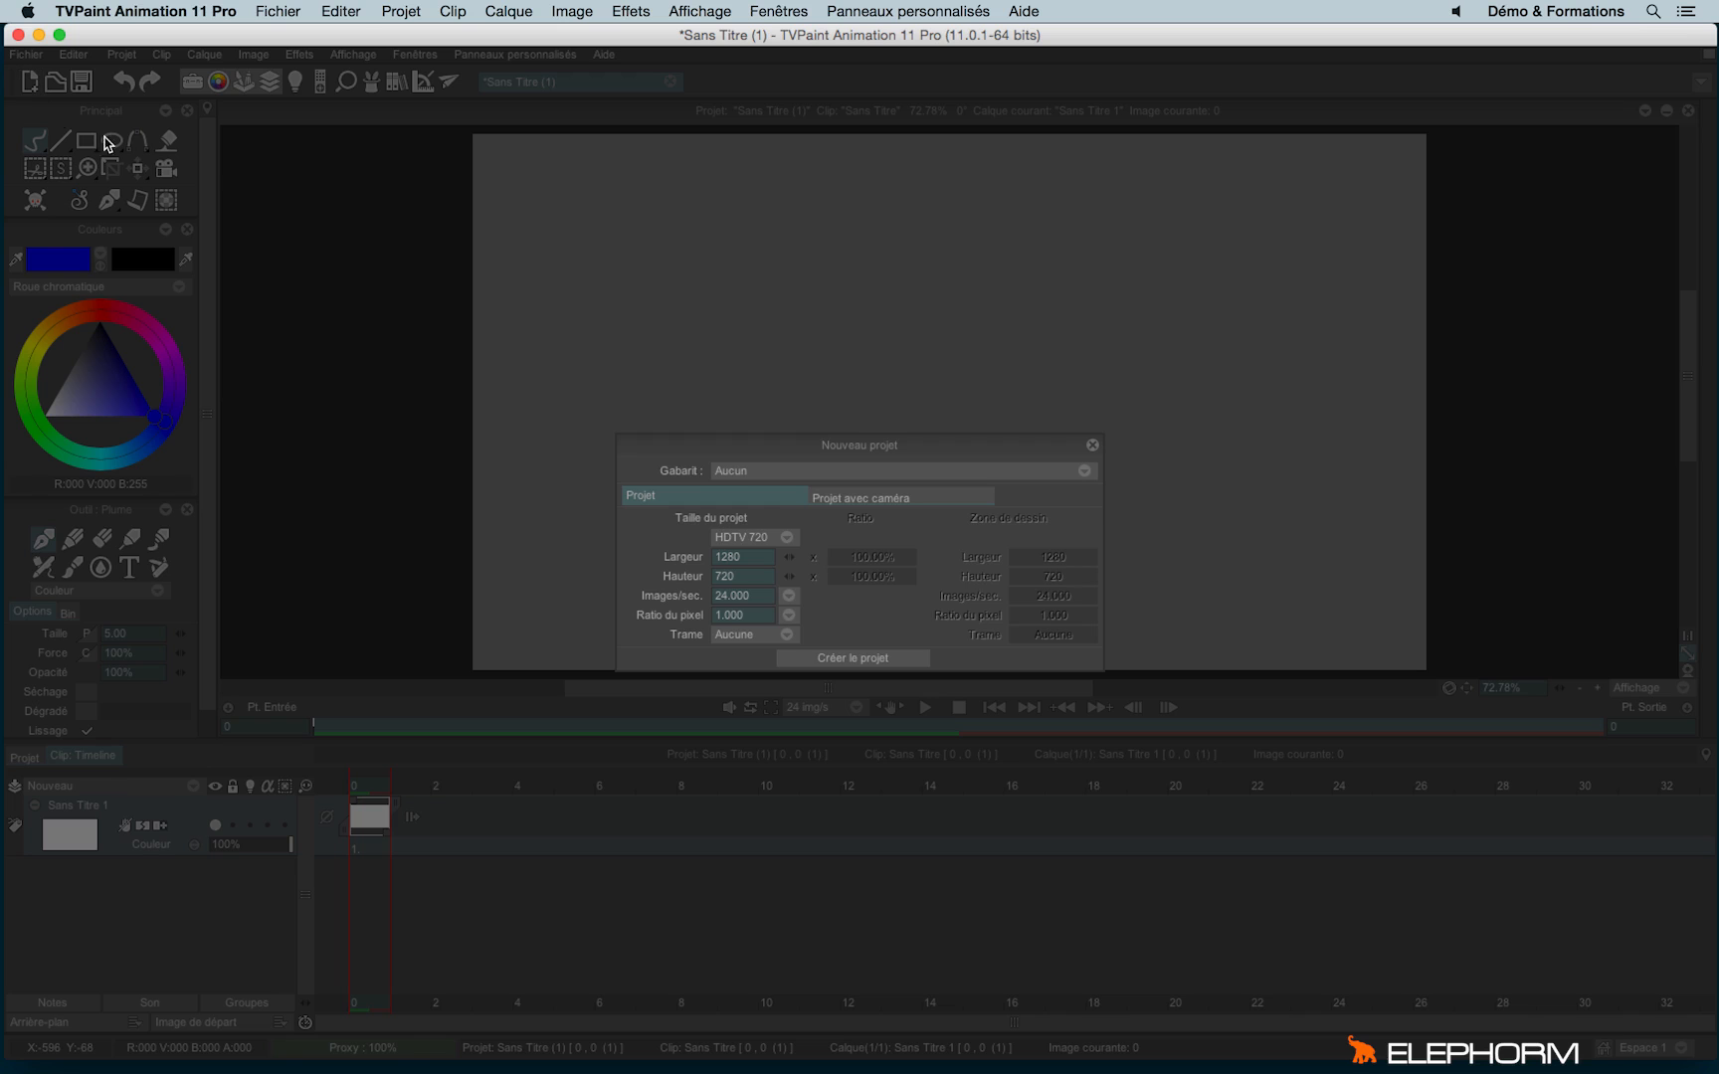
click(1092, 445)
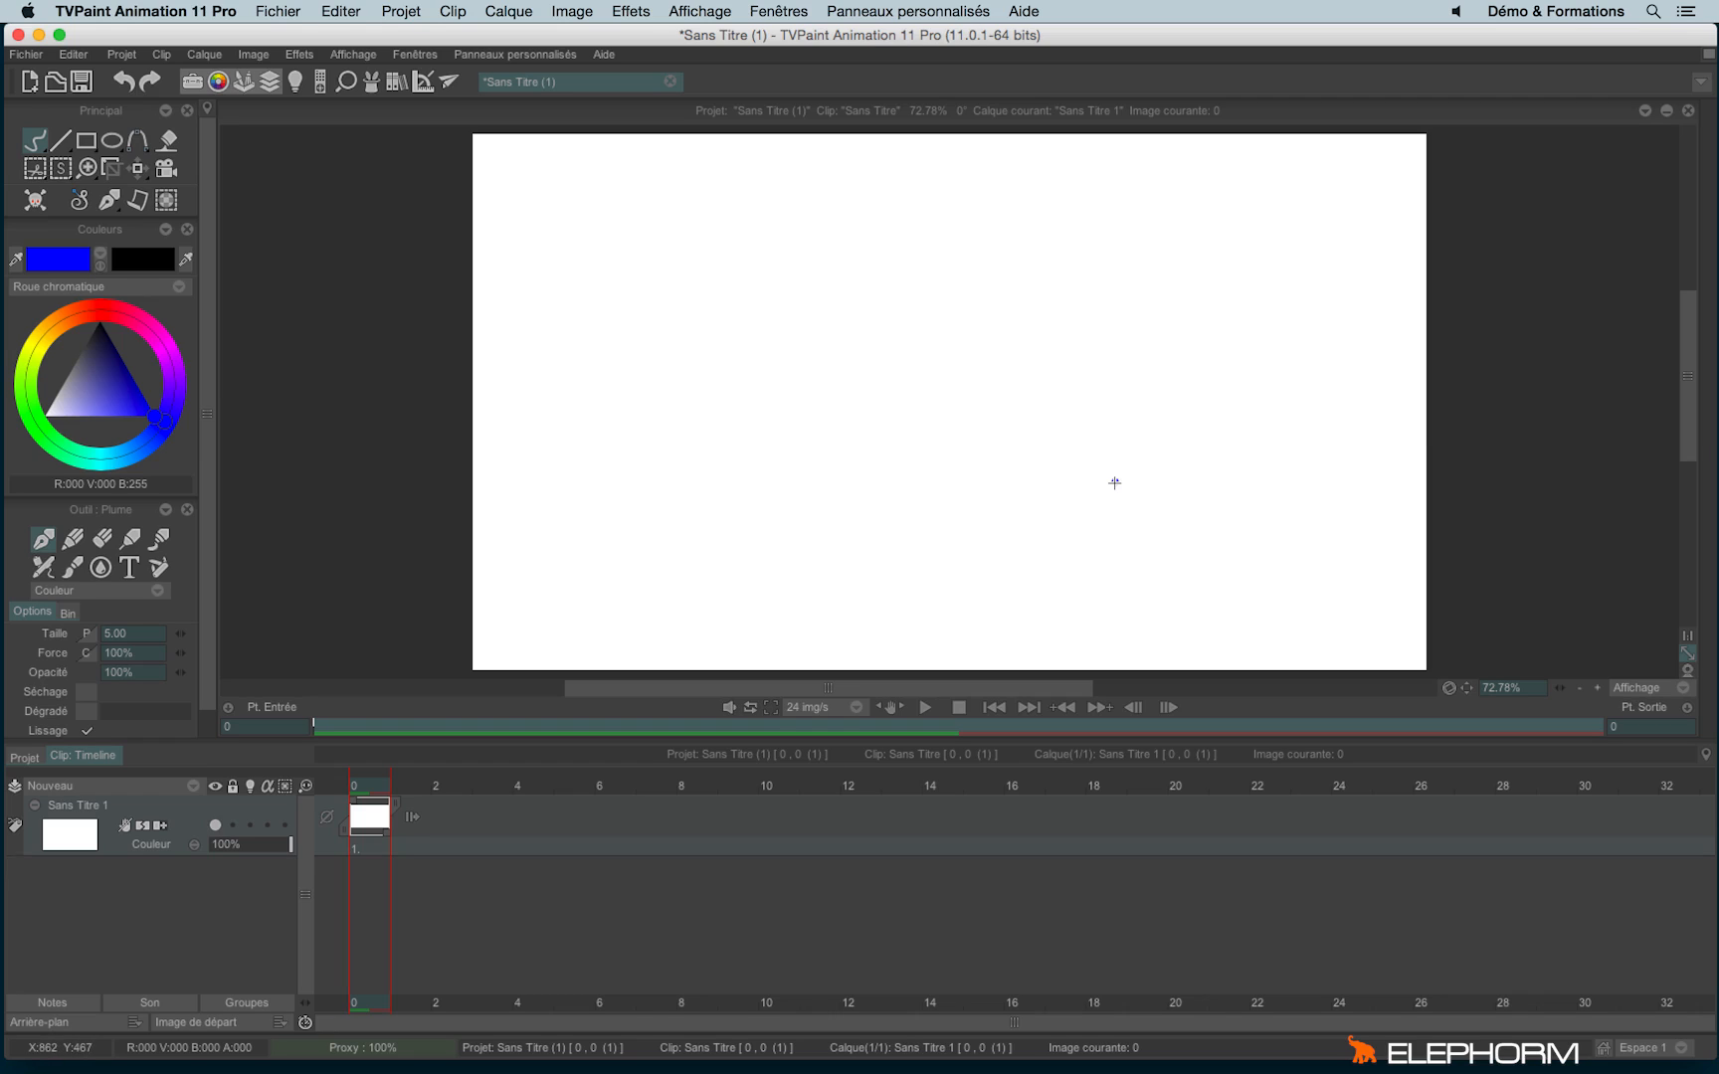
Start a new project and set its width to 2000 and its height to 5000.
key(super+n)
click(1115, 482)
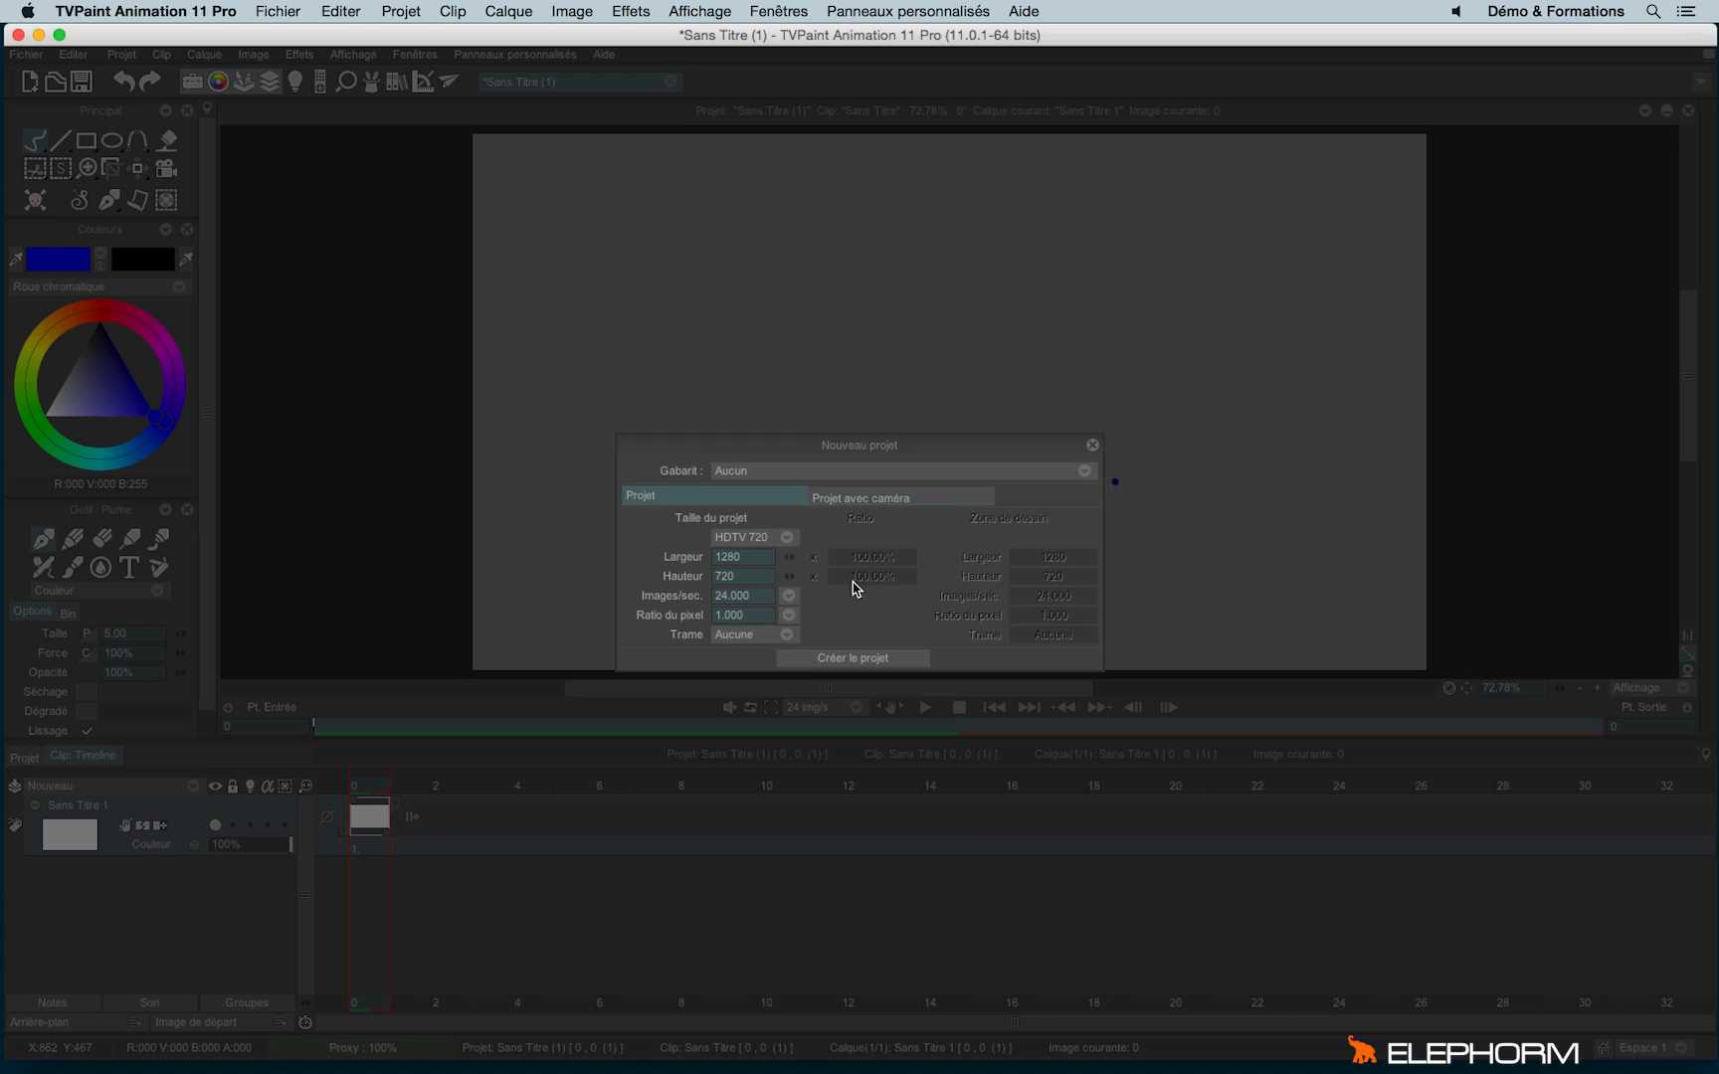
drag(834, 459, 852, 378)
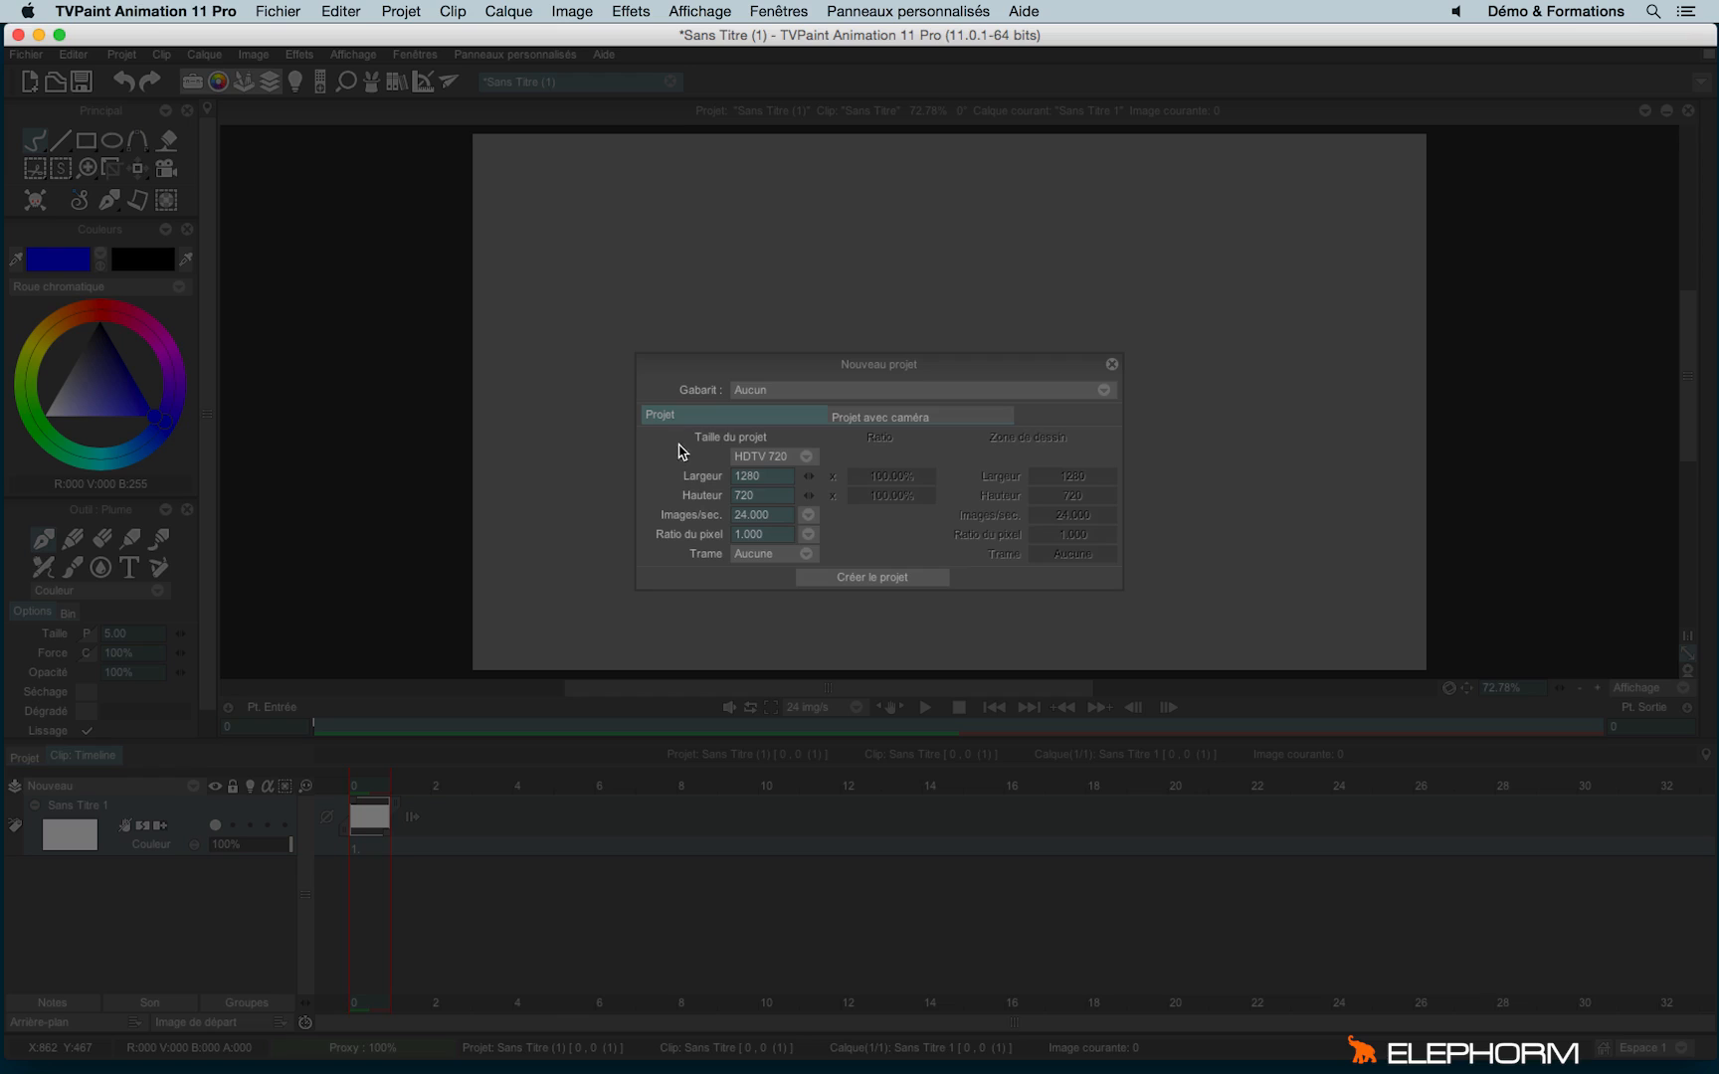
click(770, 483)
text(2000)
click(769, 495)
text(5000)
key(Return)
Try frame rates of 12 and 25 images per second, and return the new project's rate to 24.
click(748, 516)
click(808, 516)
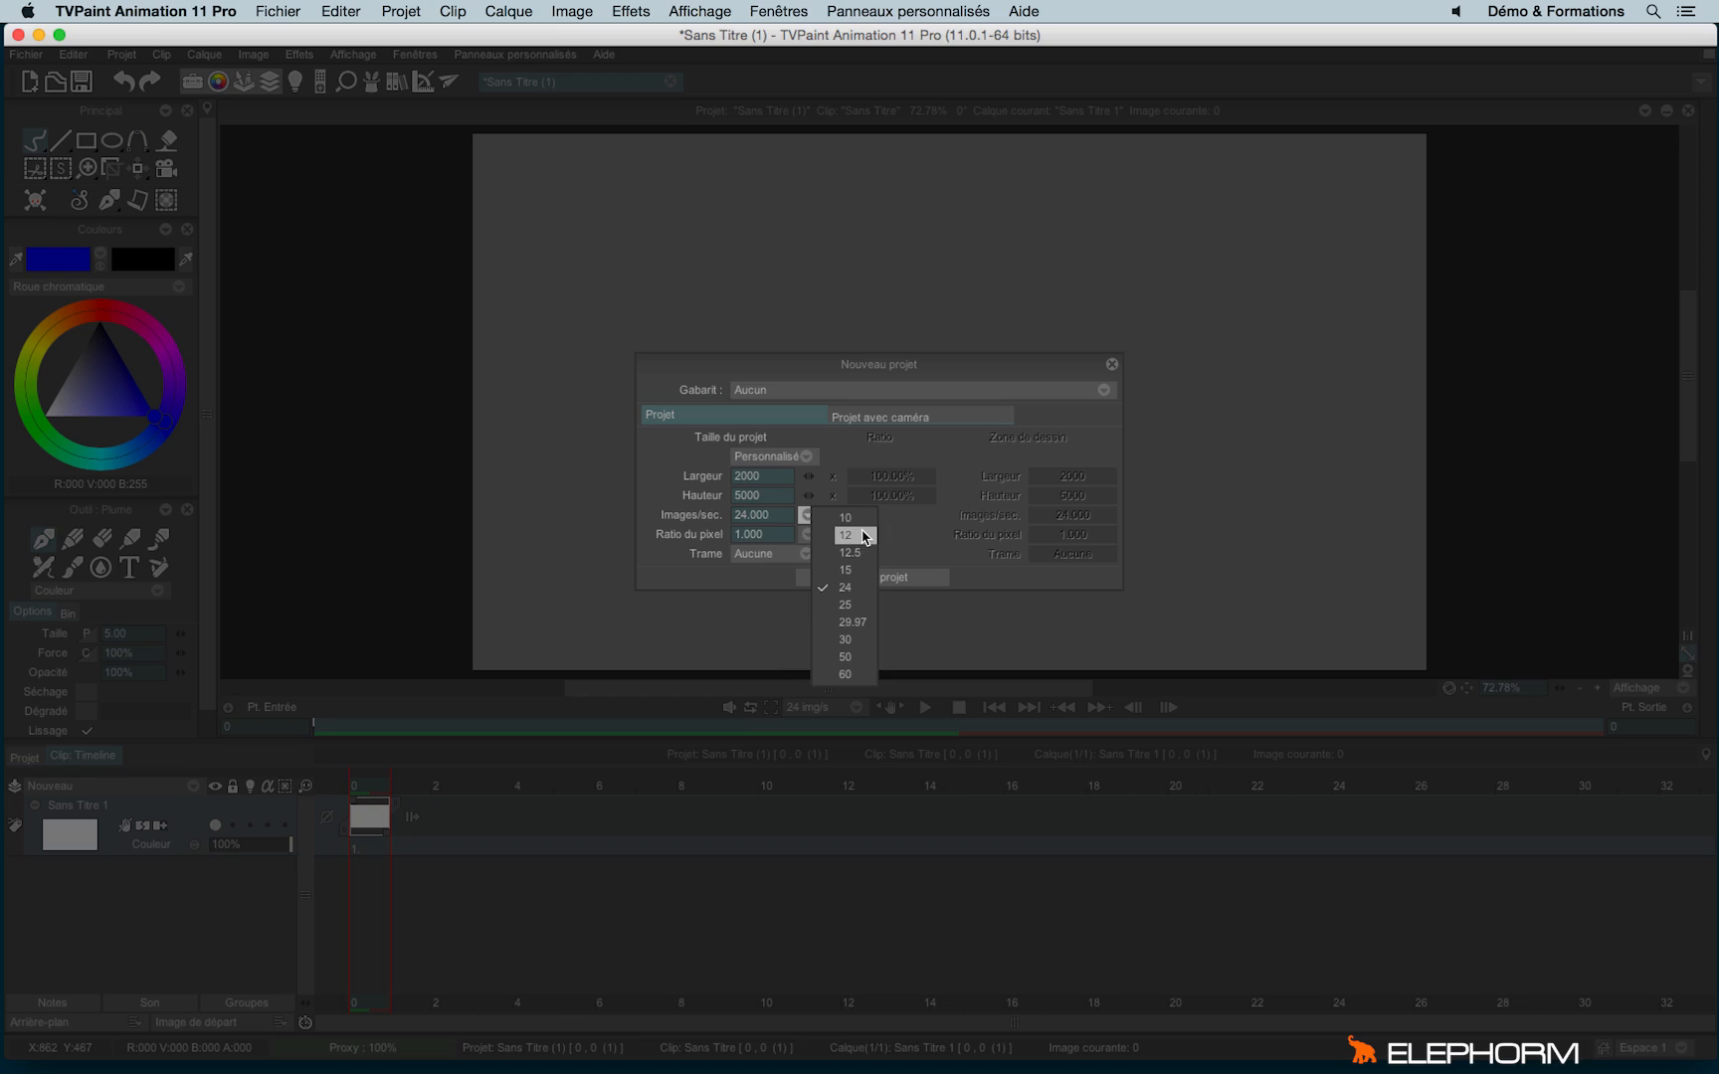
click(861, 538)
click(806, 515)
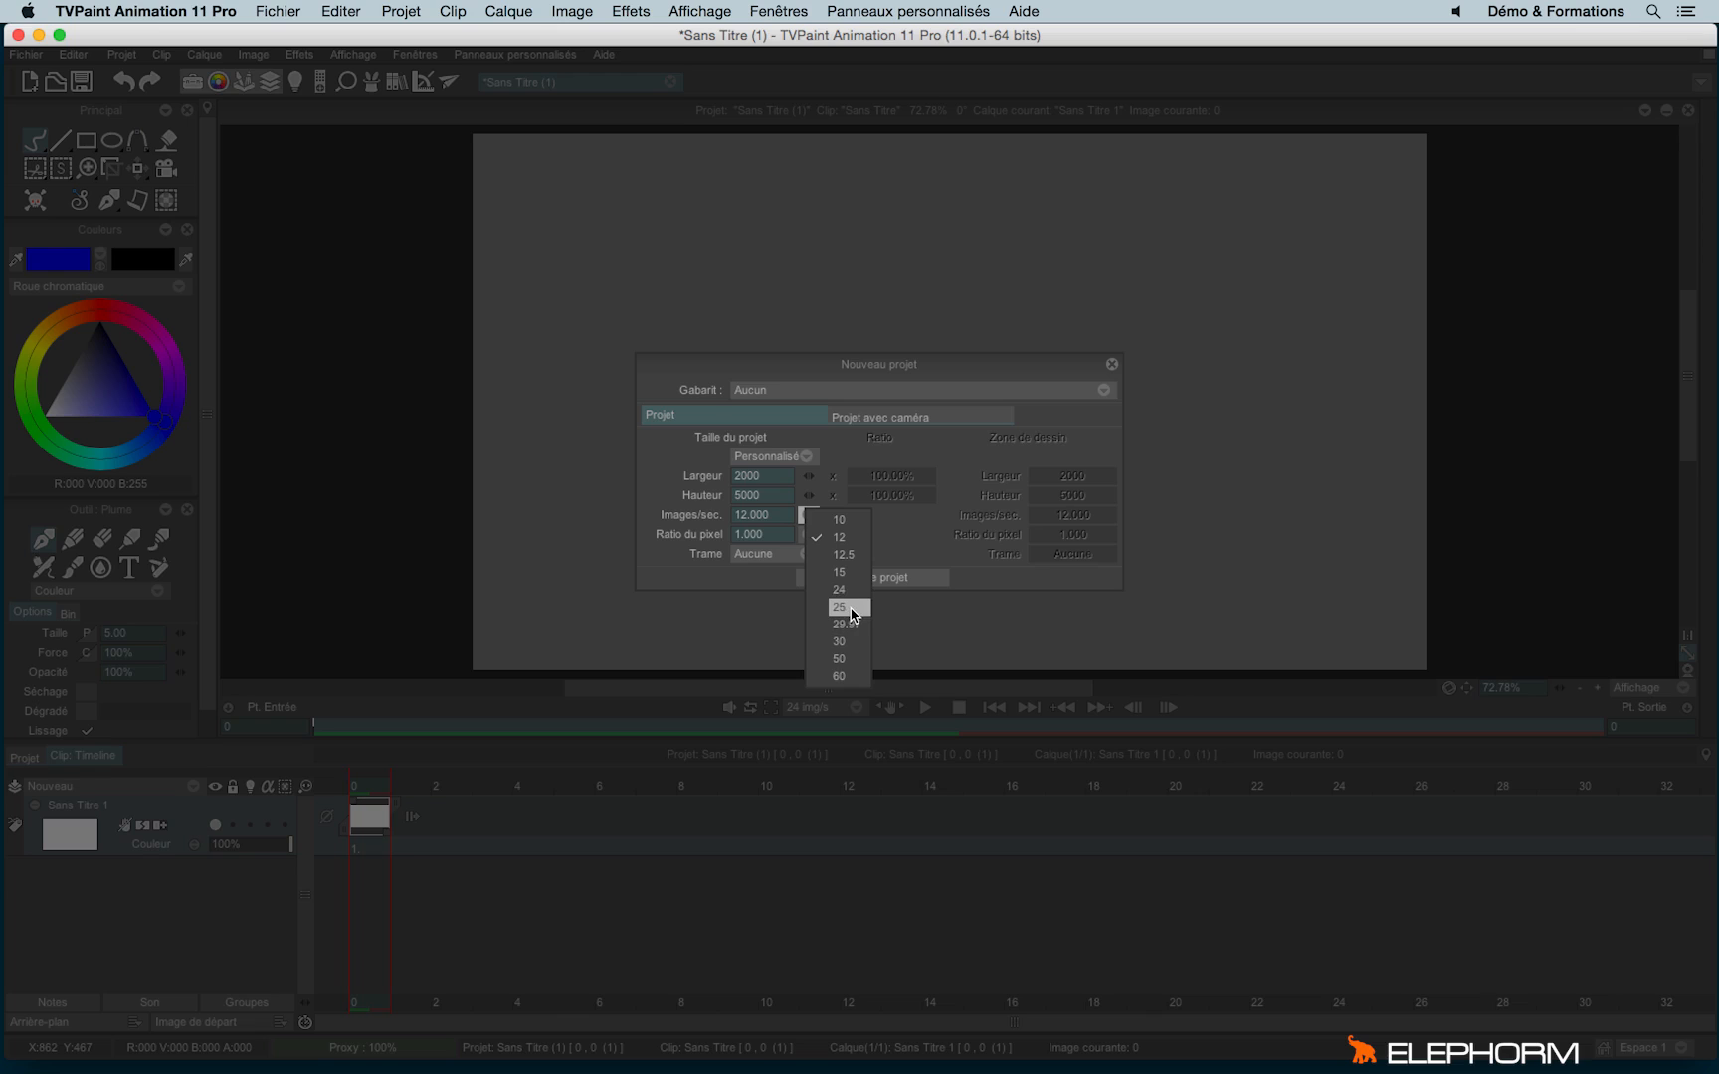
click(854, 613)
click(805, 517)
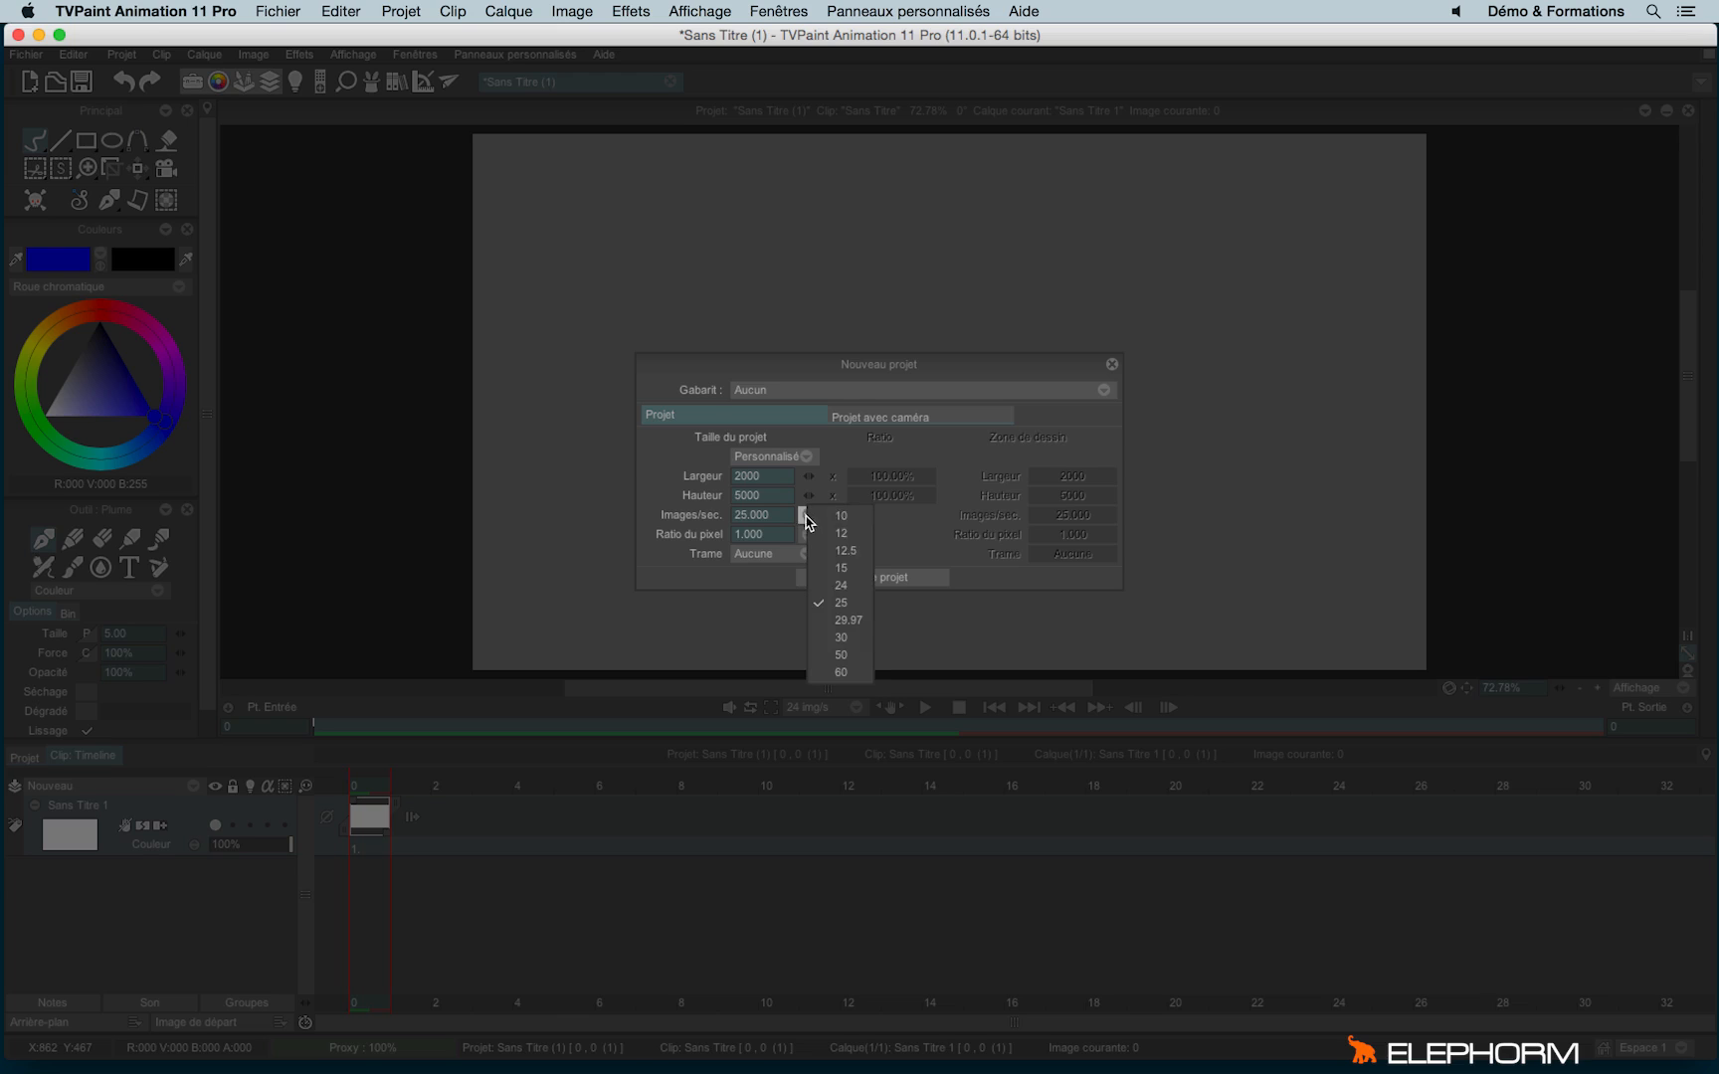
click(850, 587)
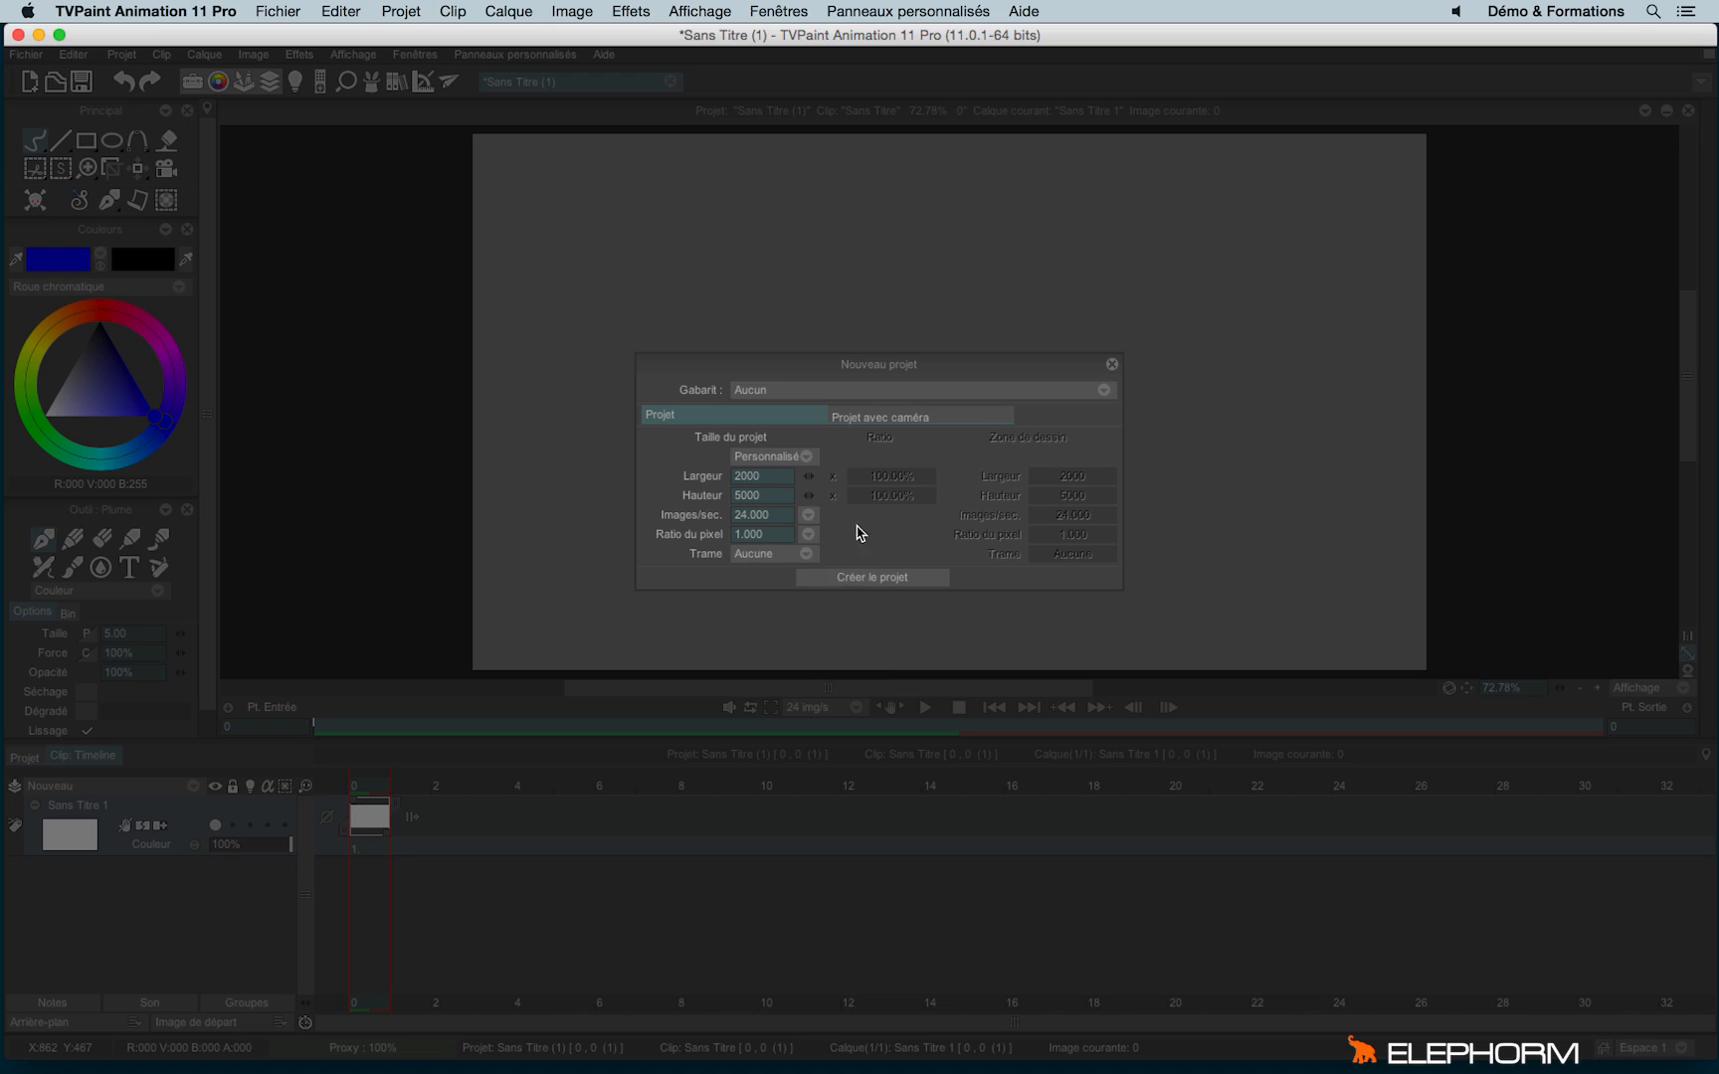
Review the pixel ratio and Trame options, keep Trame at Aucune, and create the project.
click(761, 537)
click(770, 557)
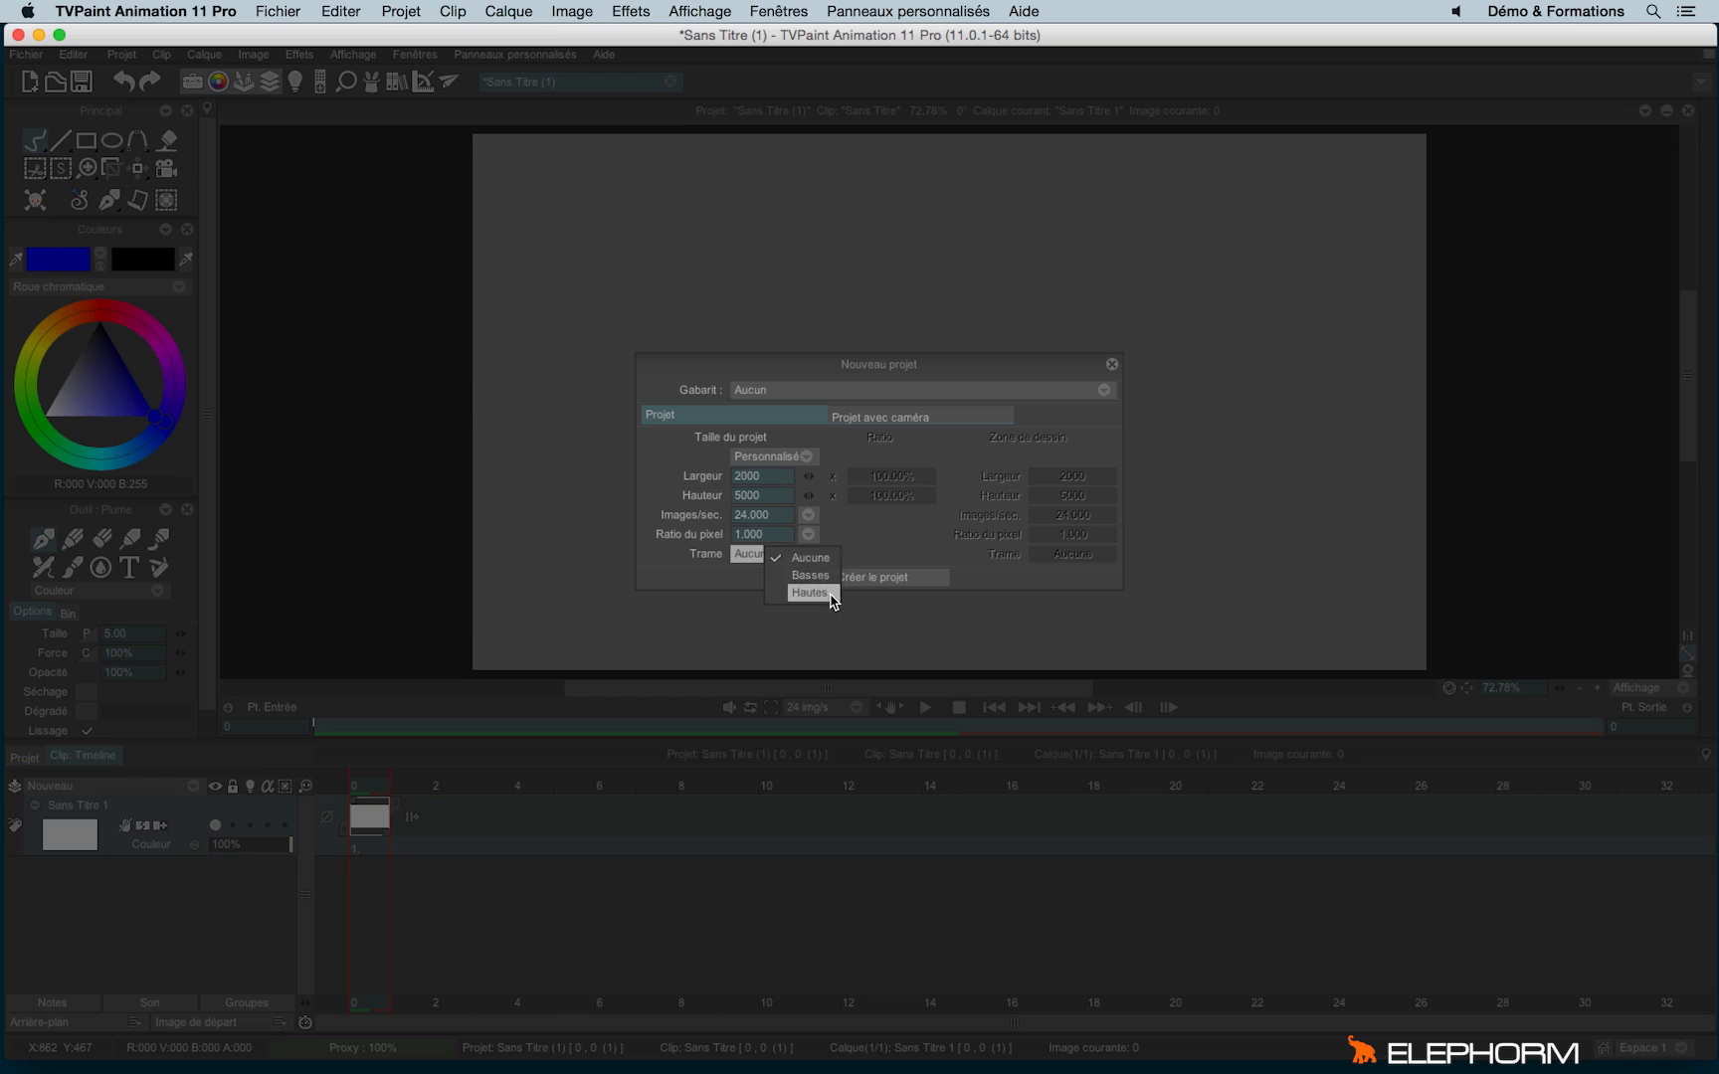
click(879, 542)
click(870, 581)
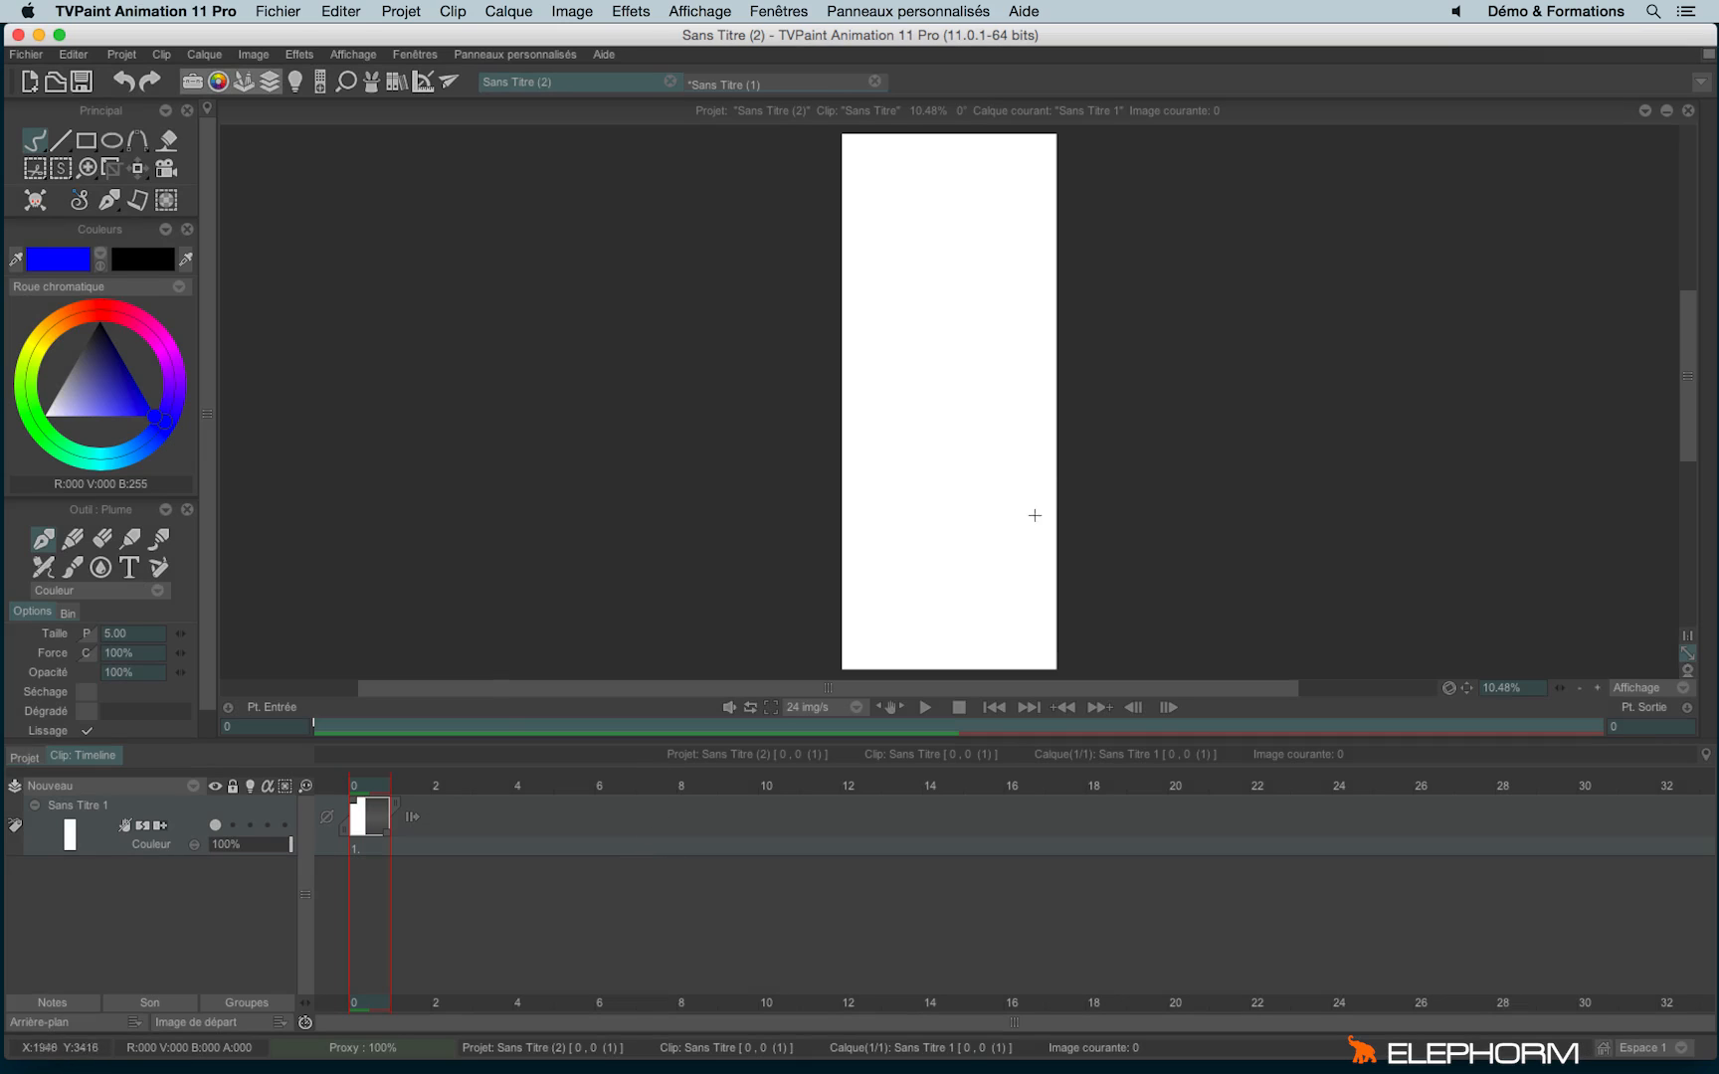
Sketch a blue stick figure with head, body, arms and legs on the tall canvas, and erase it.
mouse_move(945, 221)
mouse_down()
mouse_move(923, 267)
mouse_move(932, 438)
mouse_up()
drag(930, 333, 898, 291)
drag(930, 331, 962, 298)
mouse_move(930, 434)
mouse_down()
mouse_move(910, 470)
mouse_move(955, 480)
mouse_up()
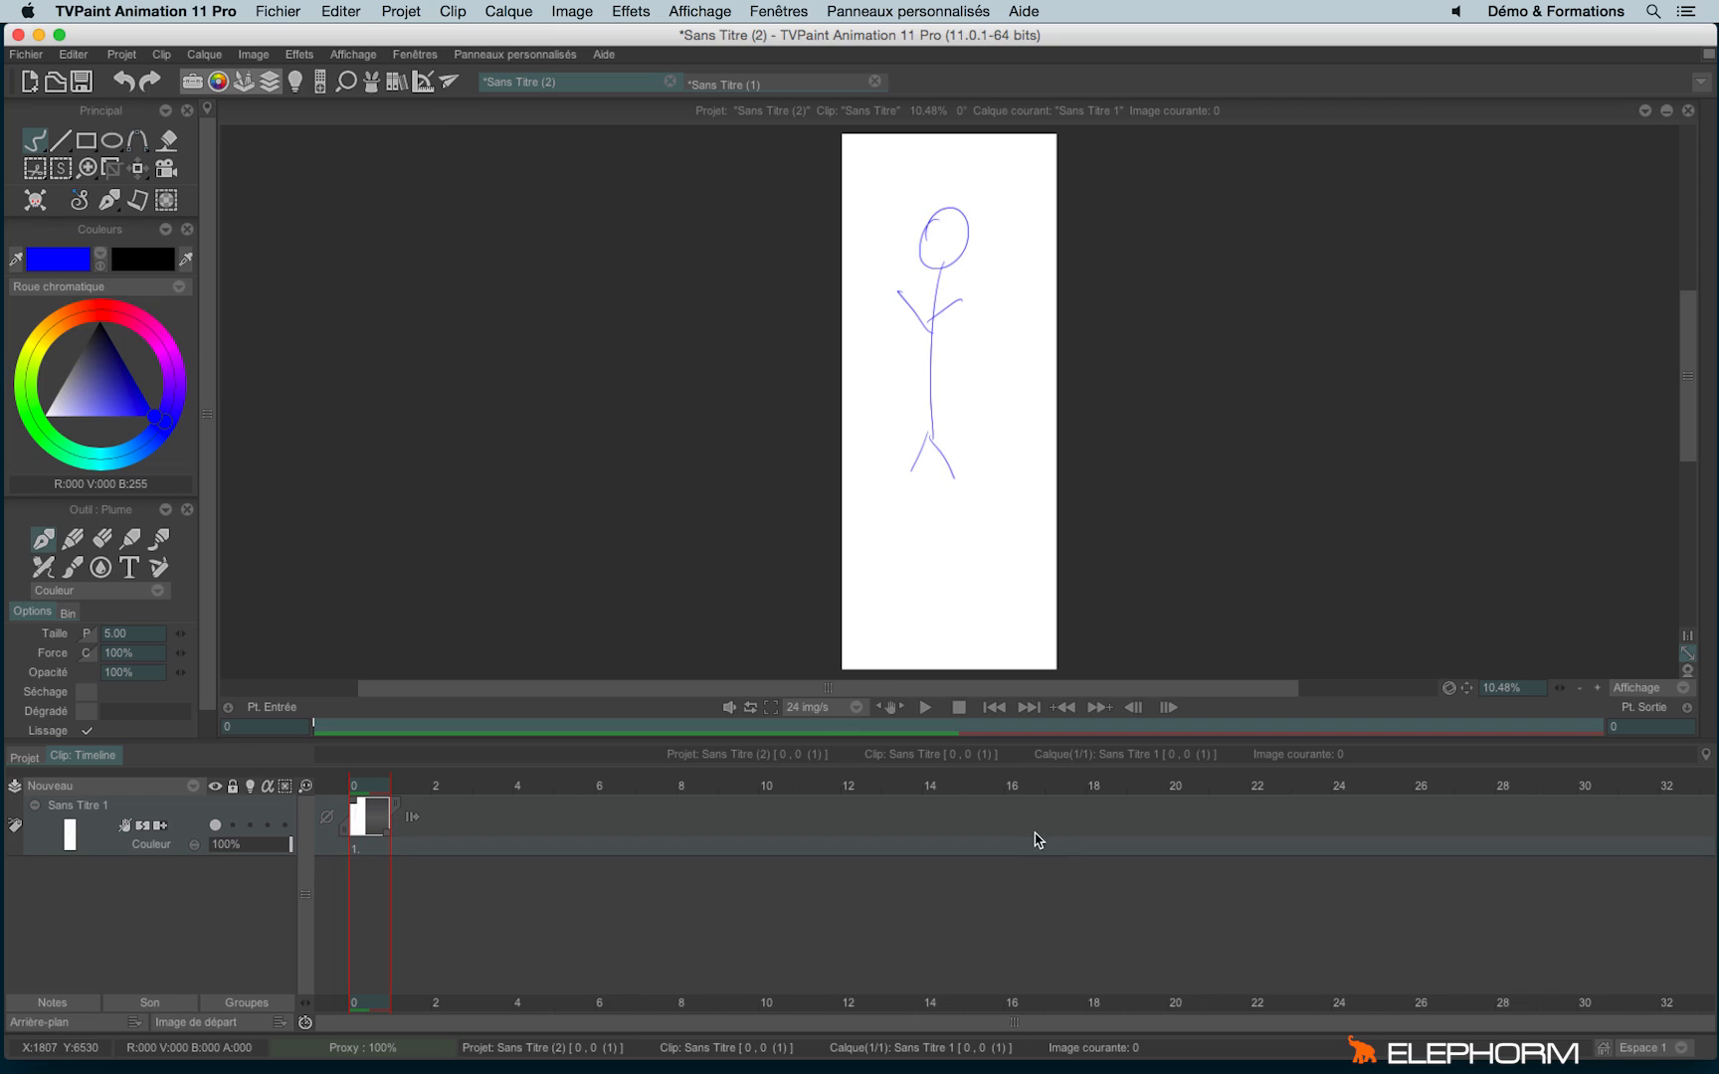
key(BackSpace)
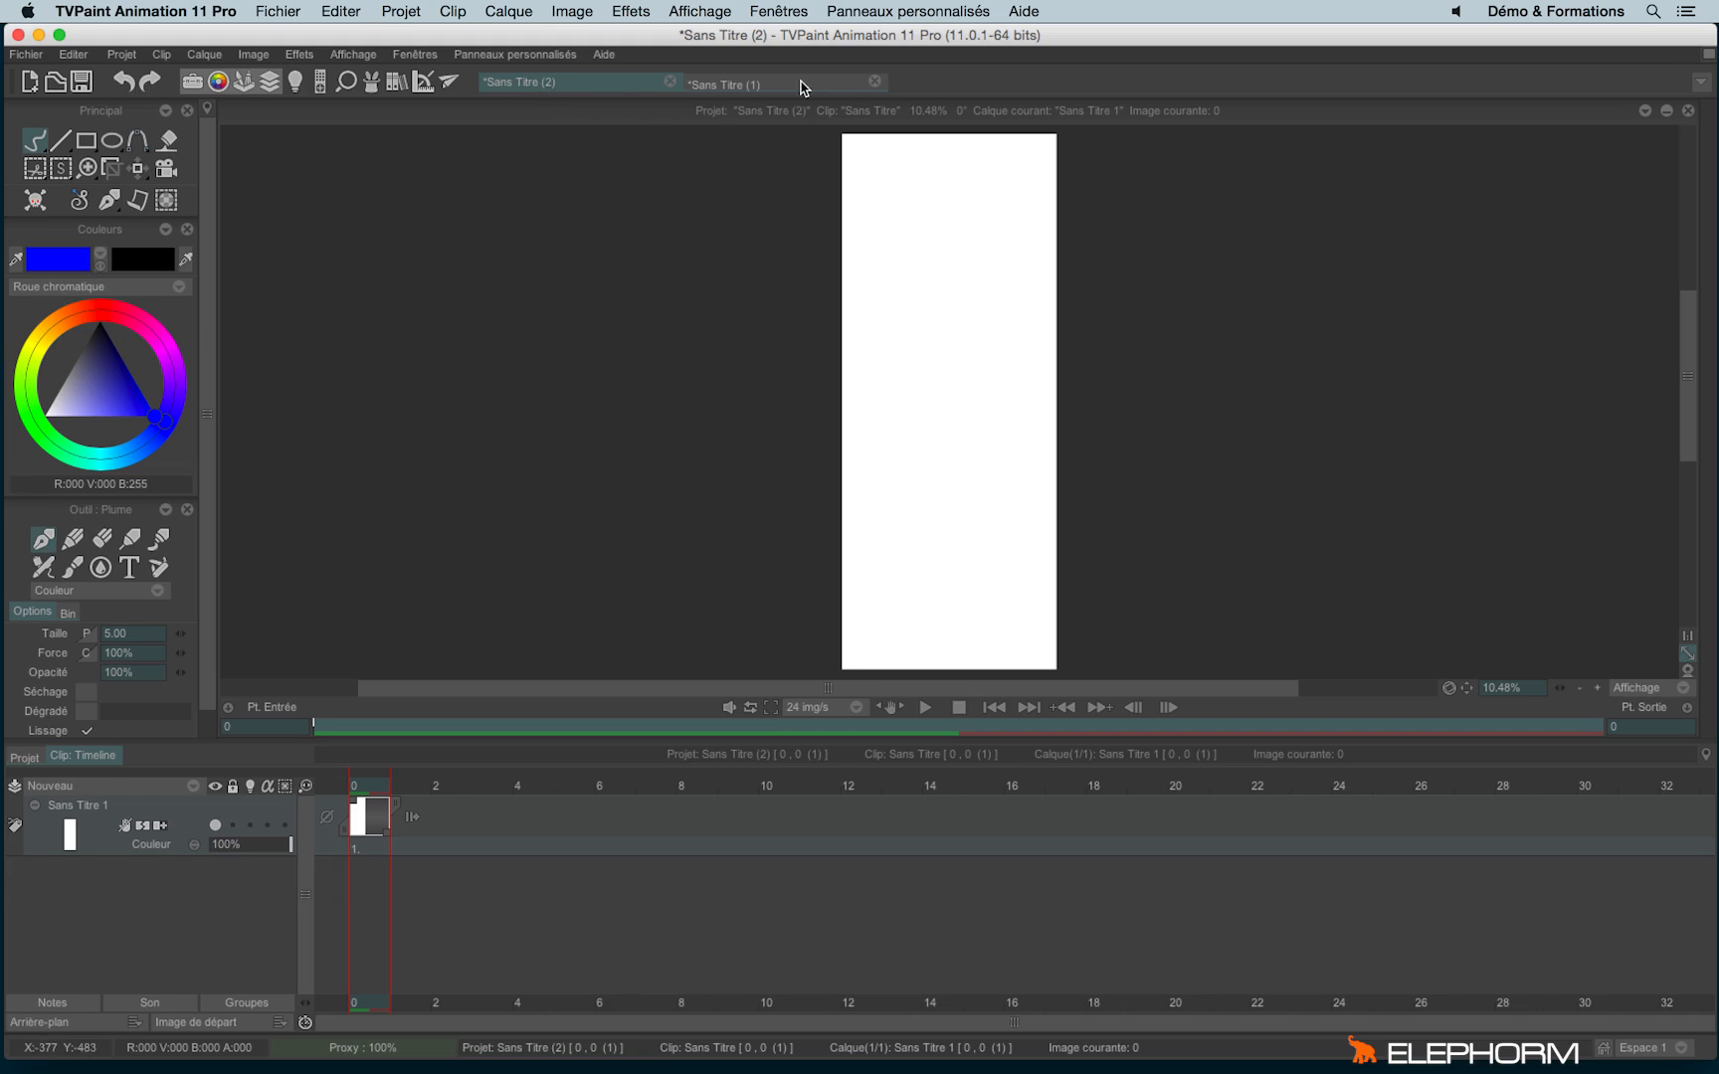
Switch back and forth between projects Sans Titre (1) and Sans Titre (2), and view the list of open projects.
click(629, 81)
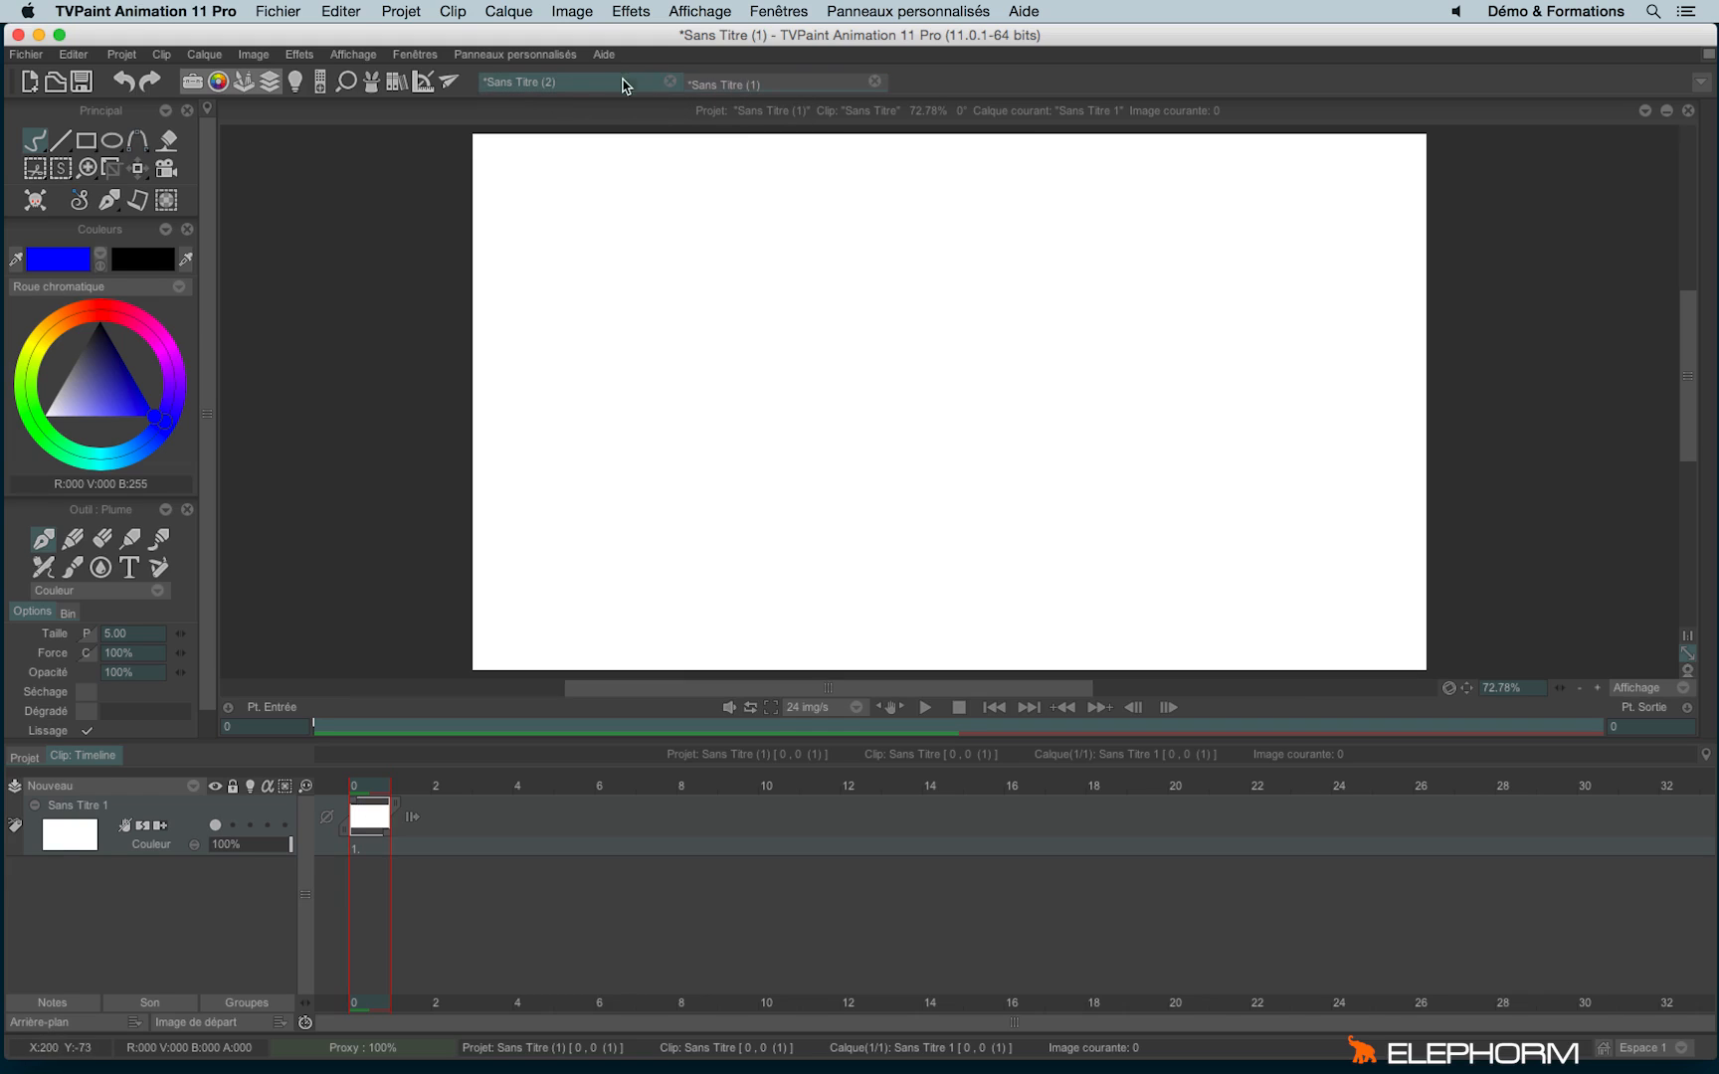
click(761, 88)
click(601, 84)
click(741, 88)
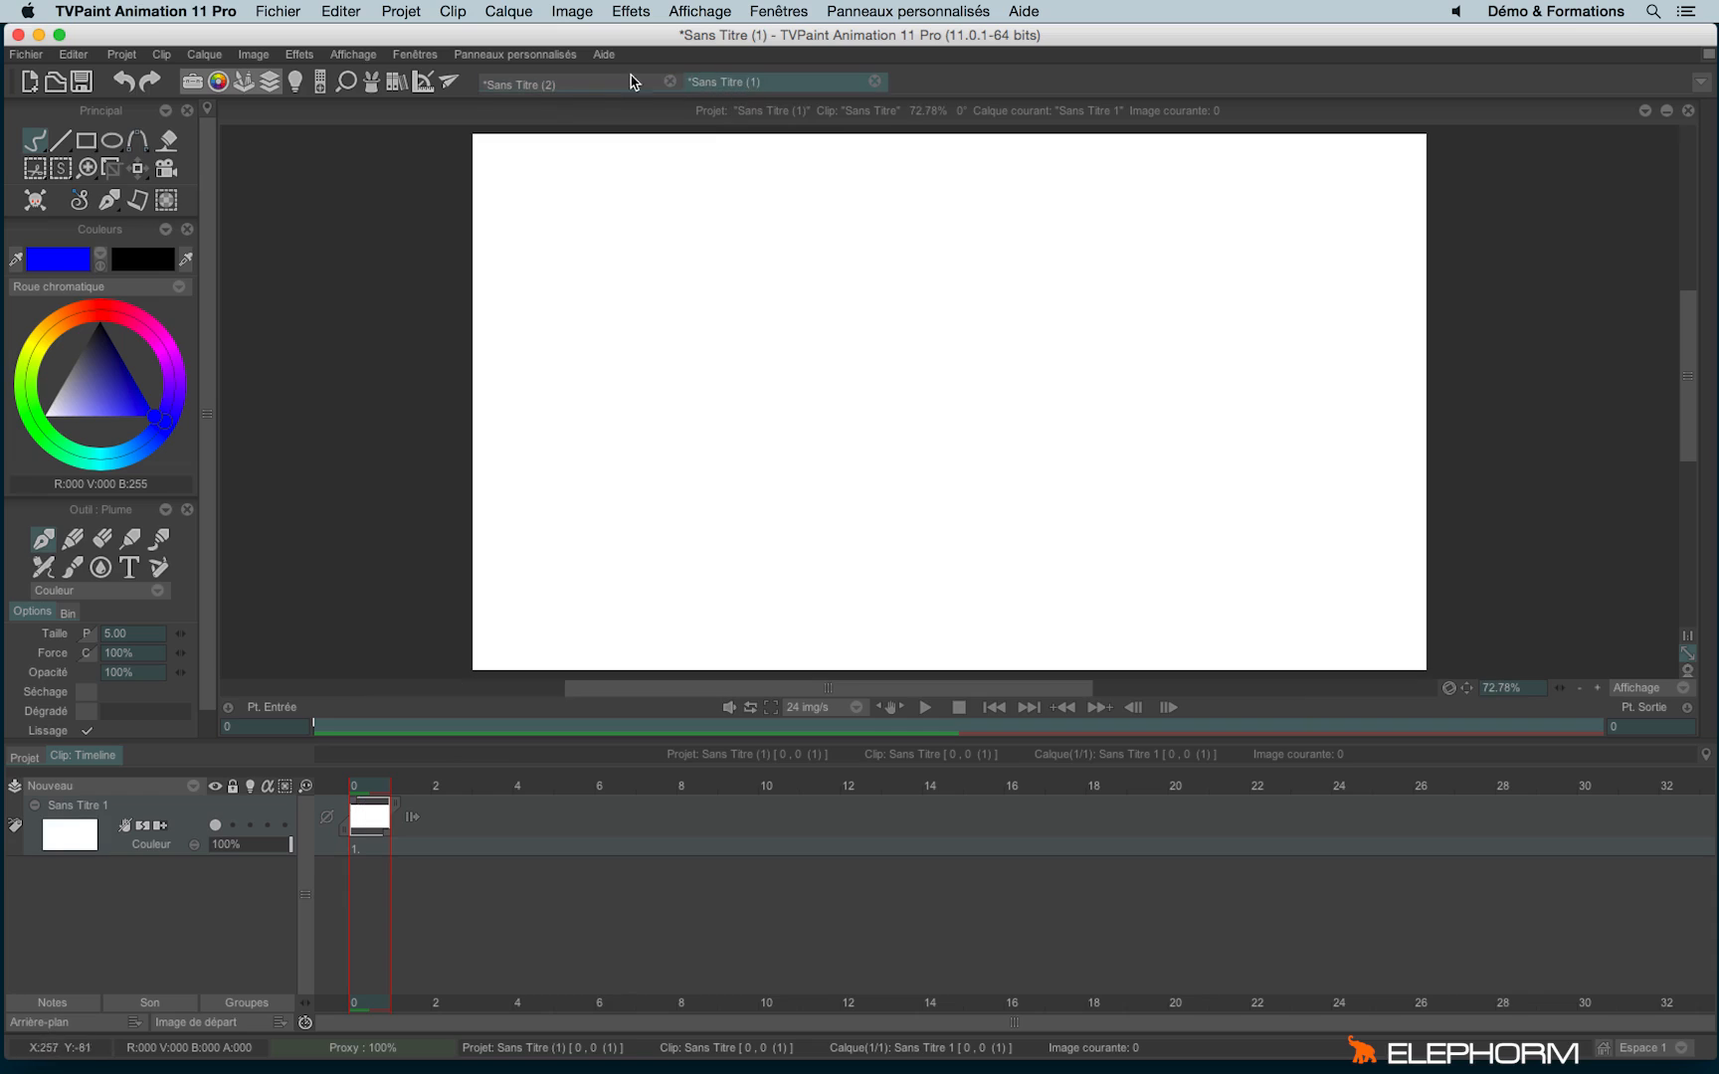
click(603, 88)
click(731, 89)
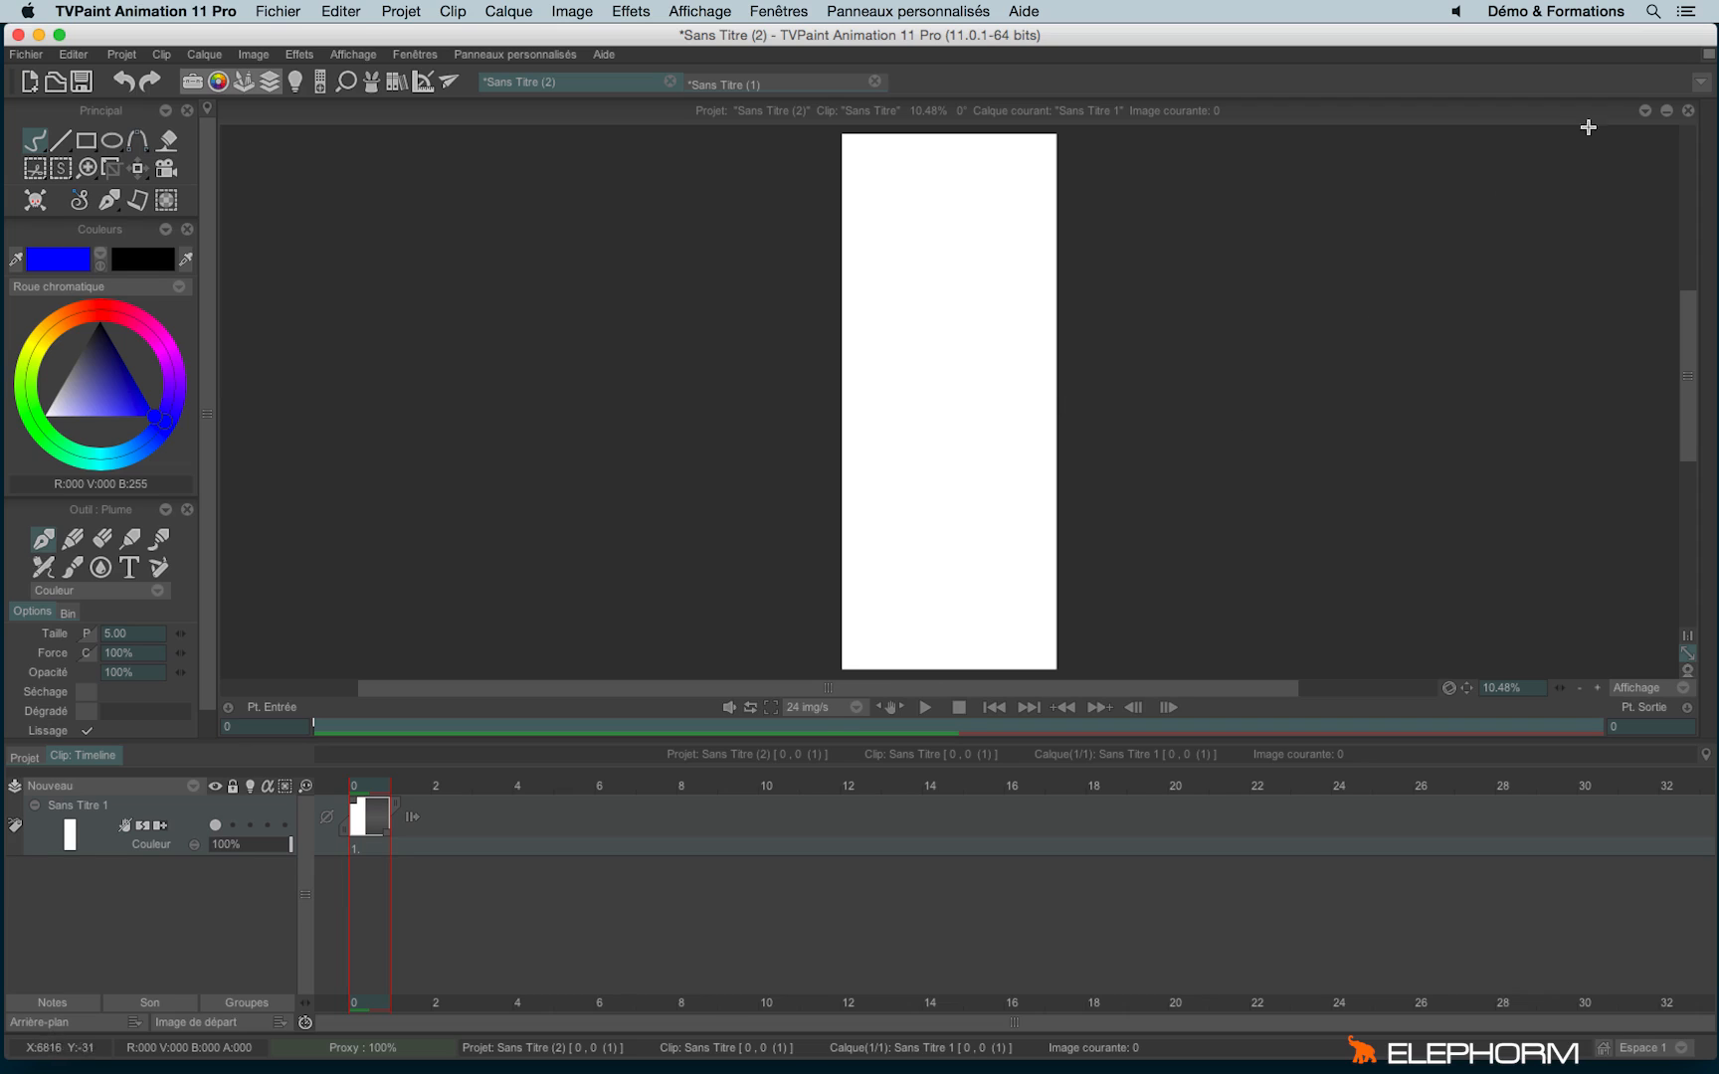
click(1694, 85)
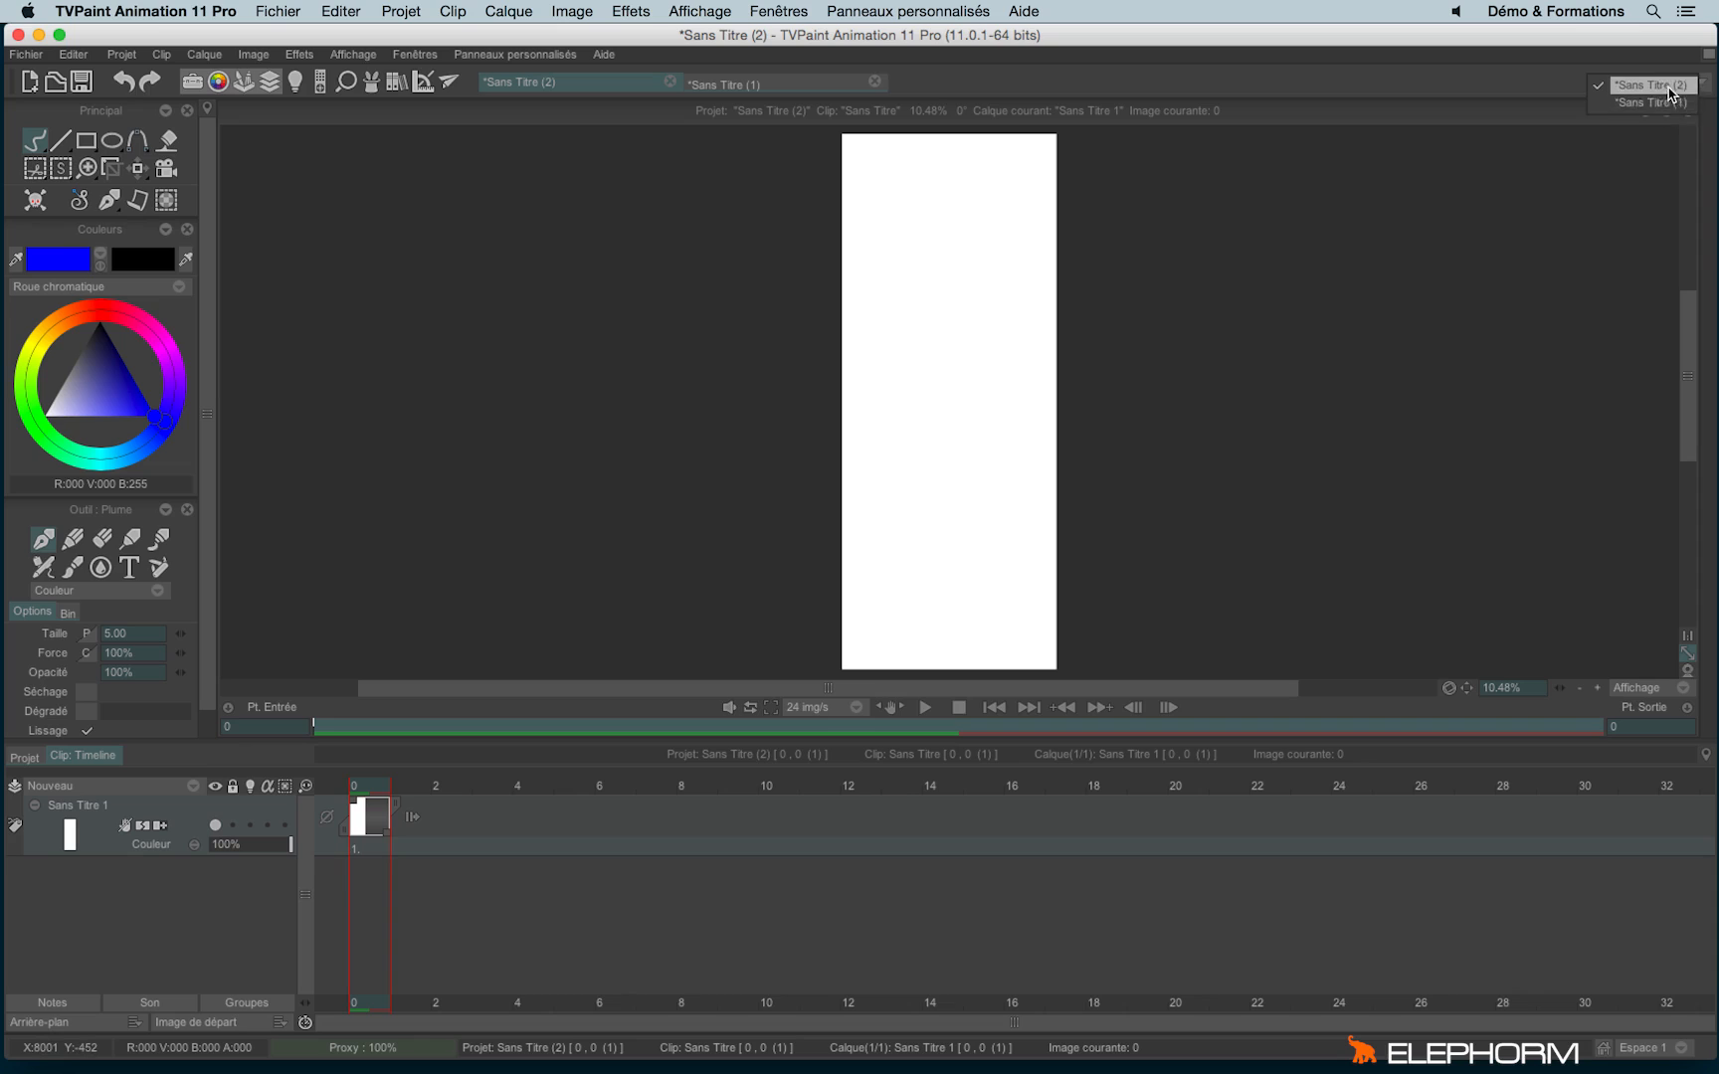
click(1144, 351)
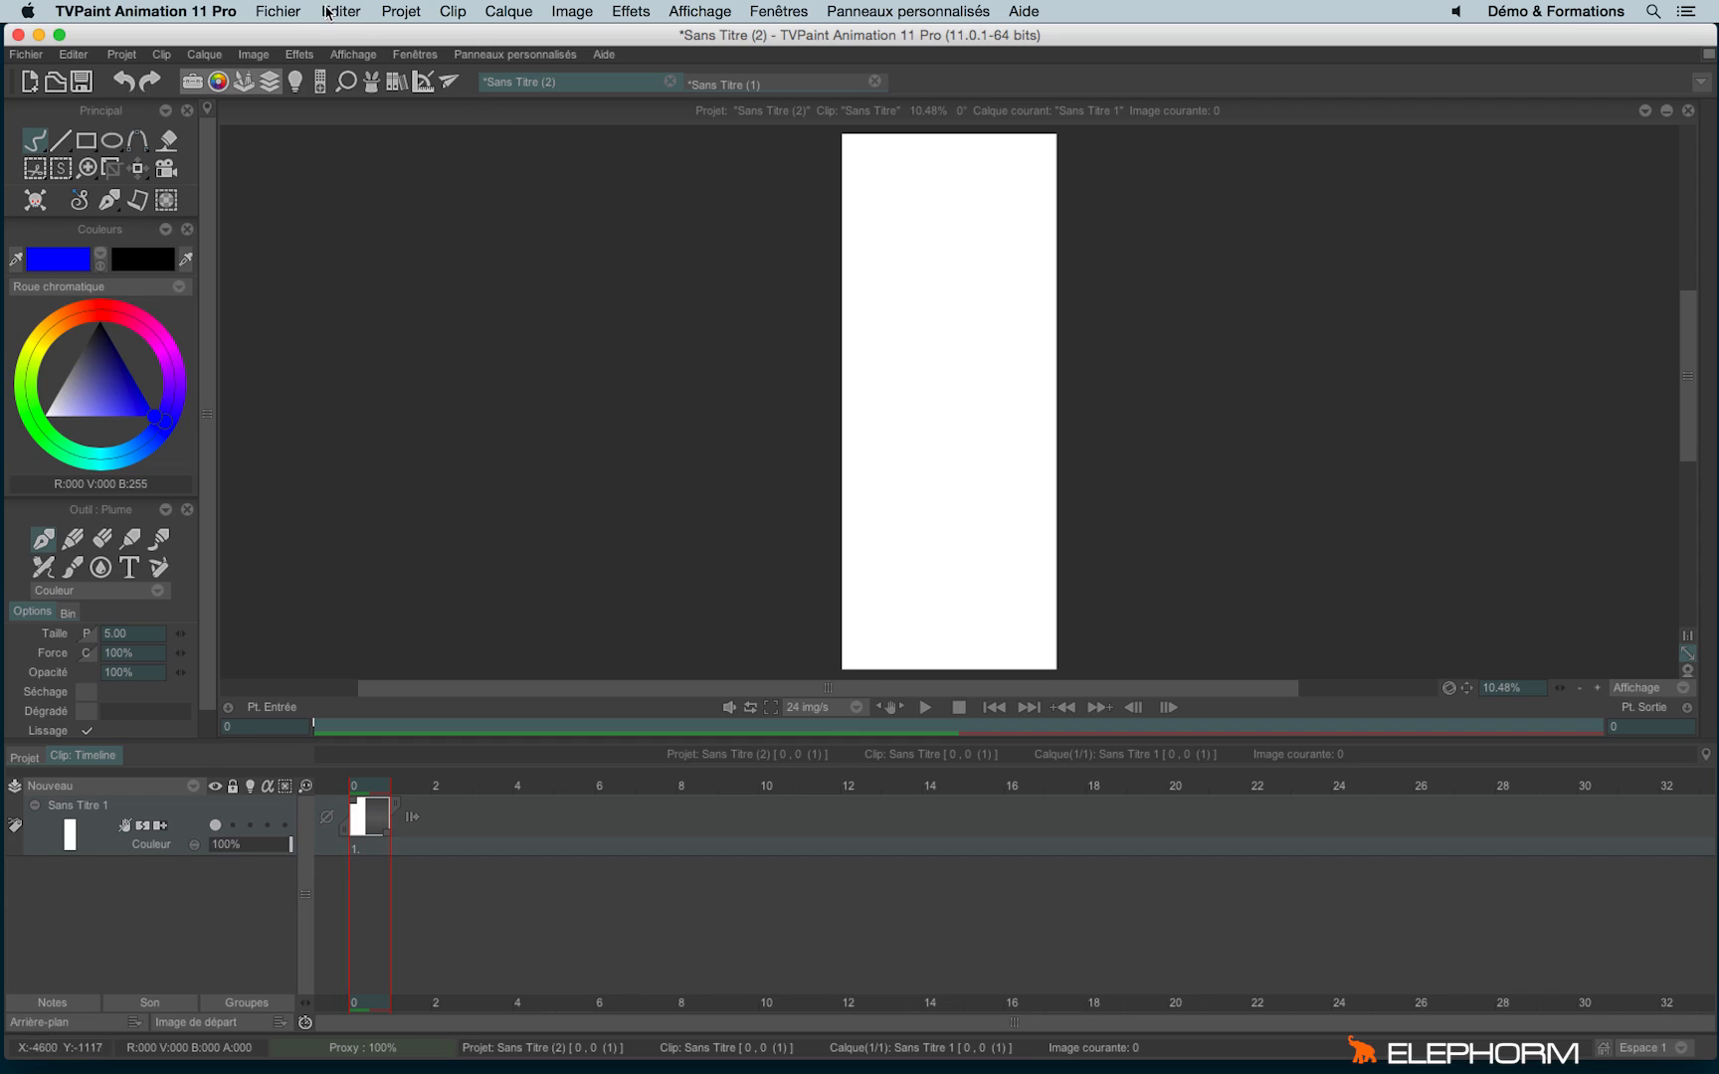
Look over the save commands and try saving the project as Sans Titre (2).tvpp in the Bureau folder.
click(277, 12)
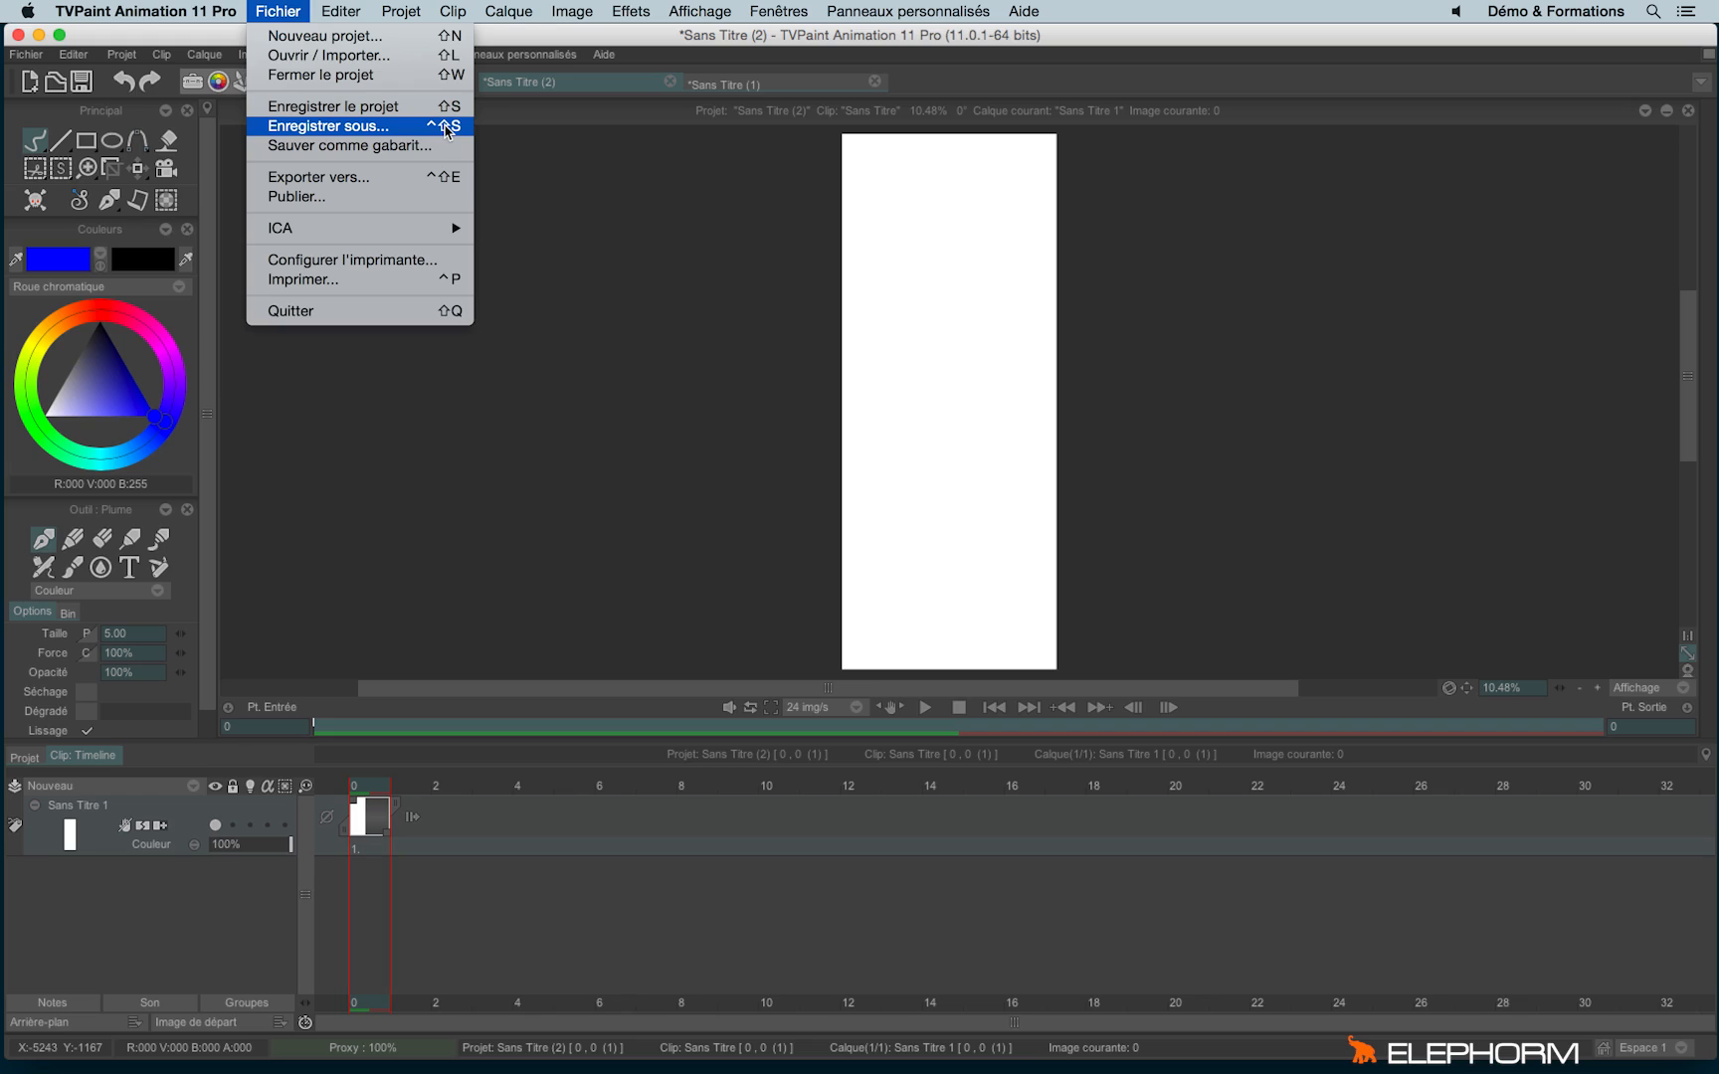
click(605, 205)
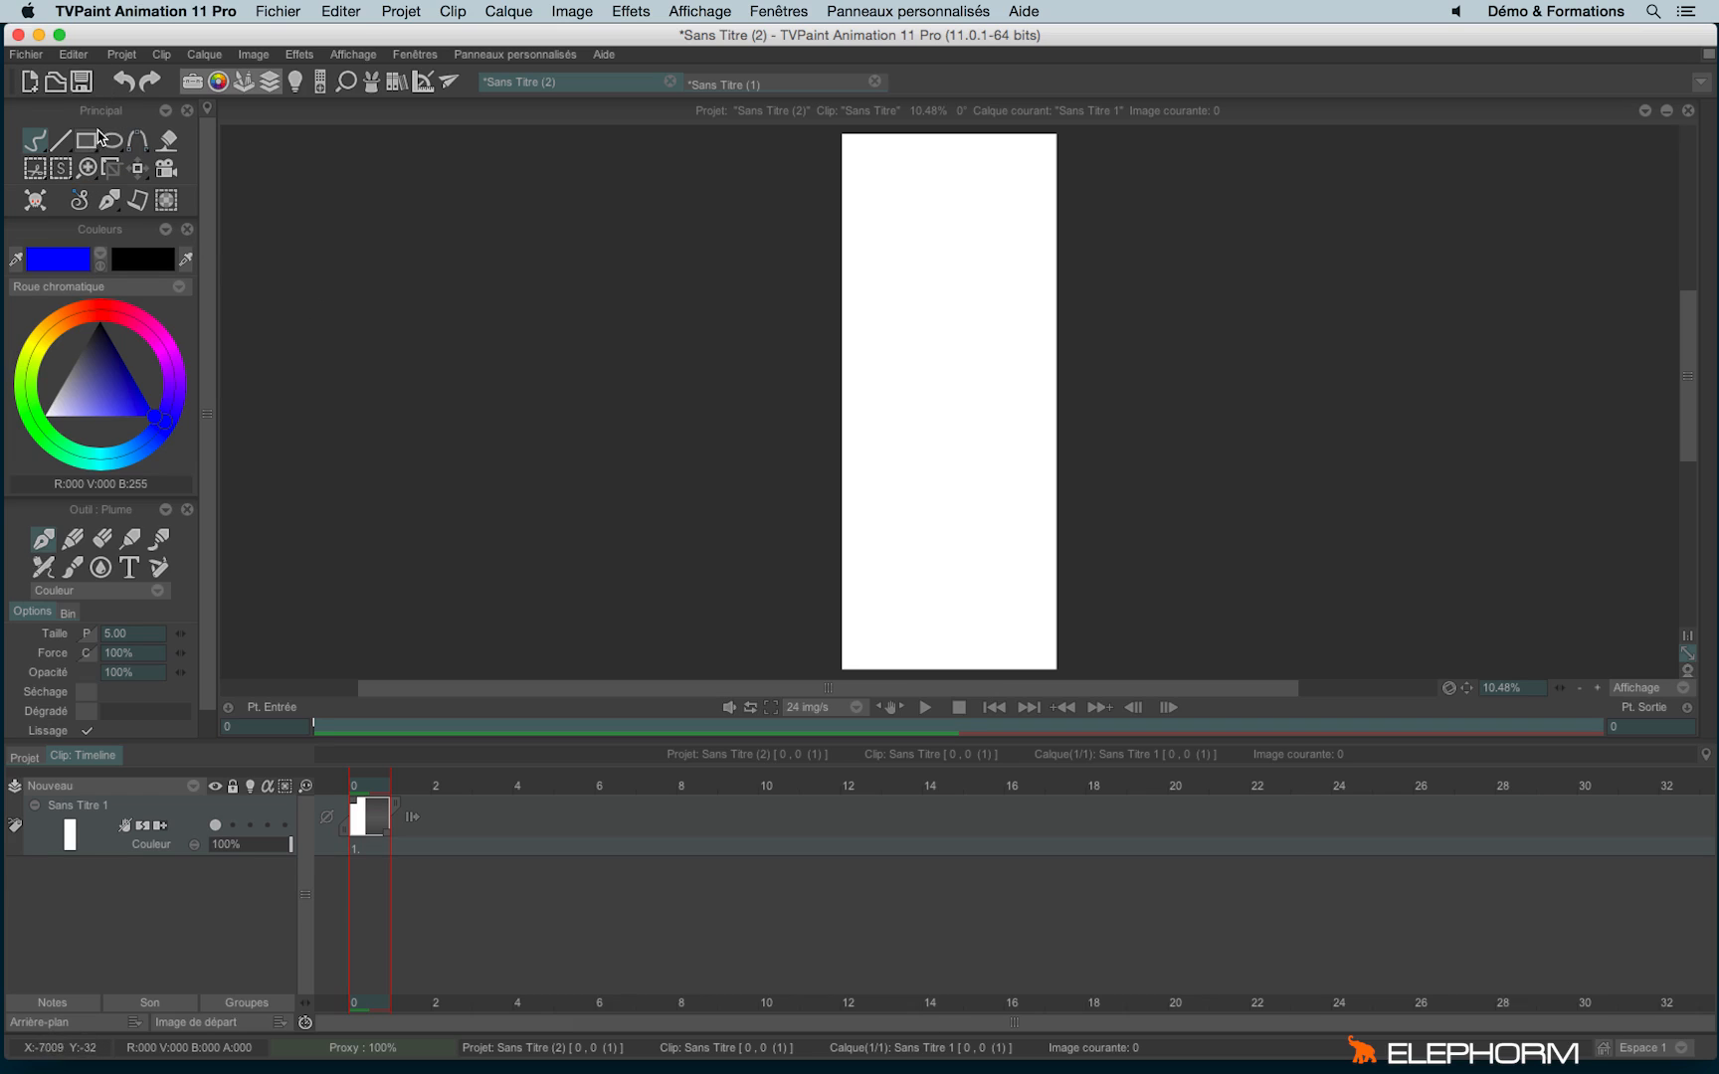
click(81, 81)
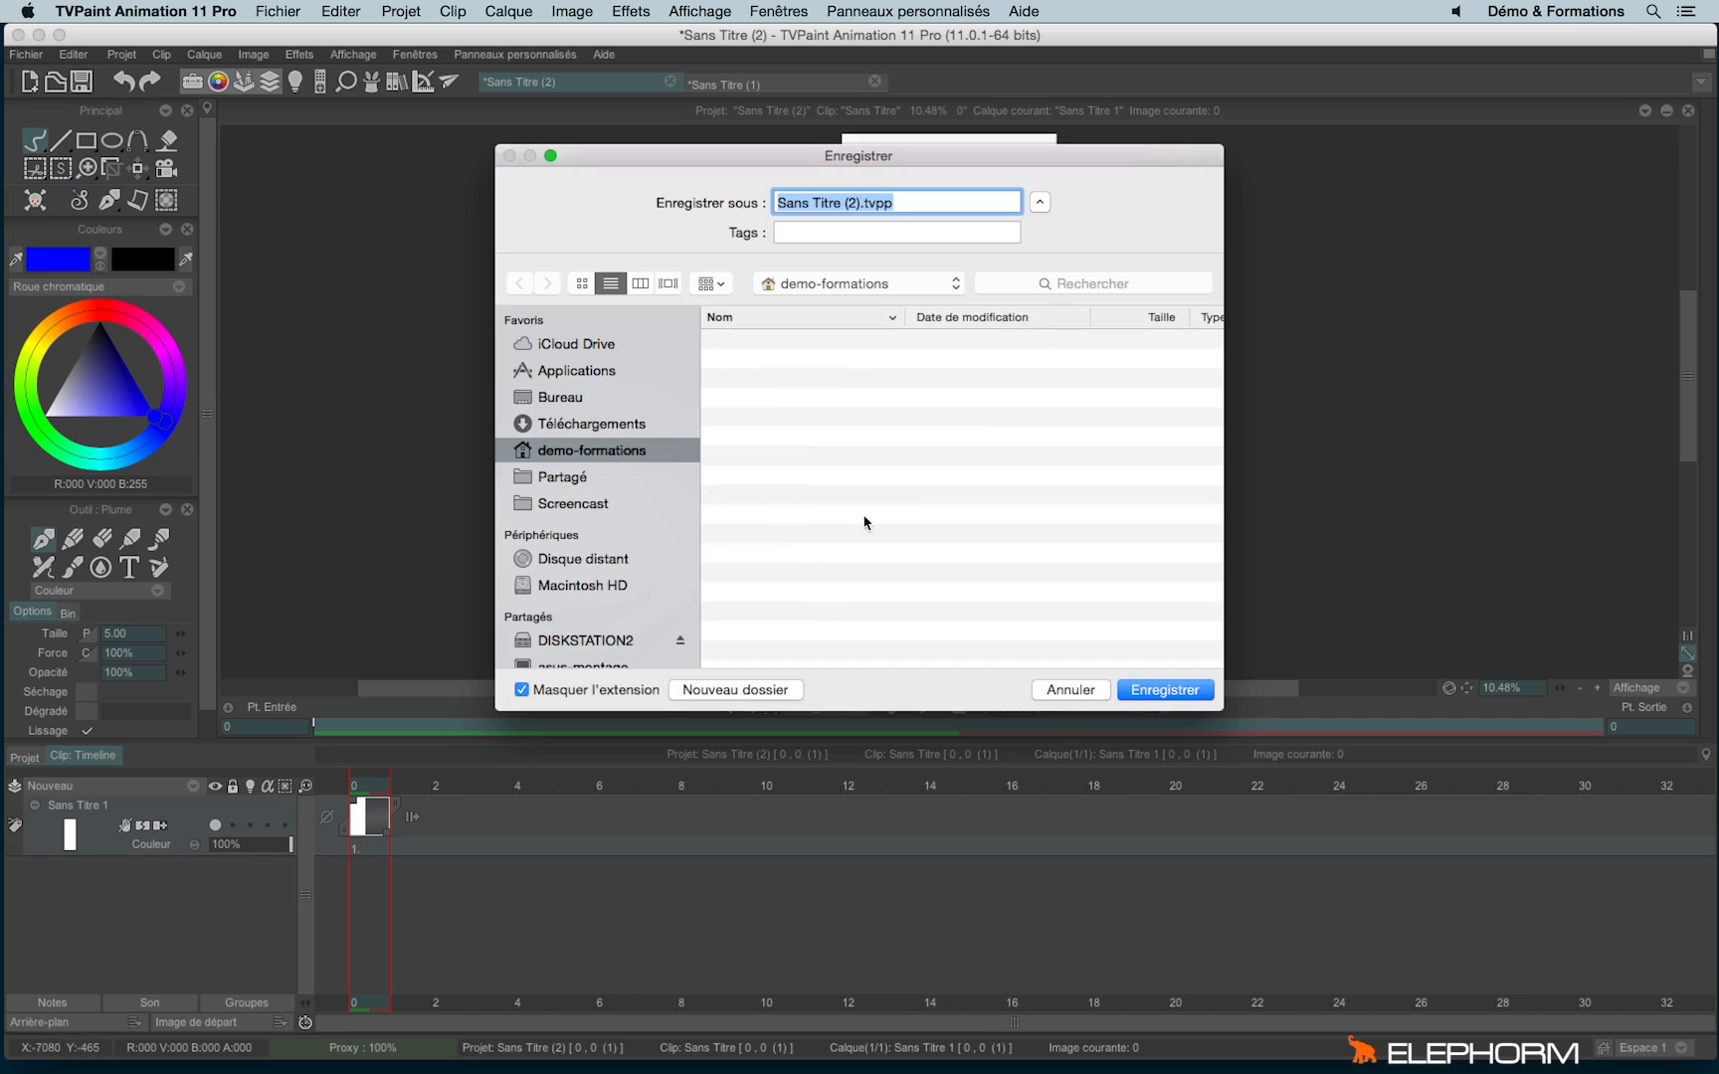
click(552, 398)
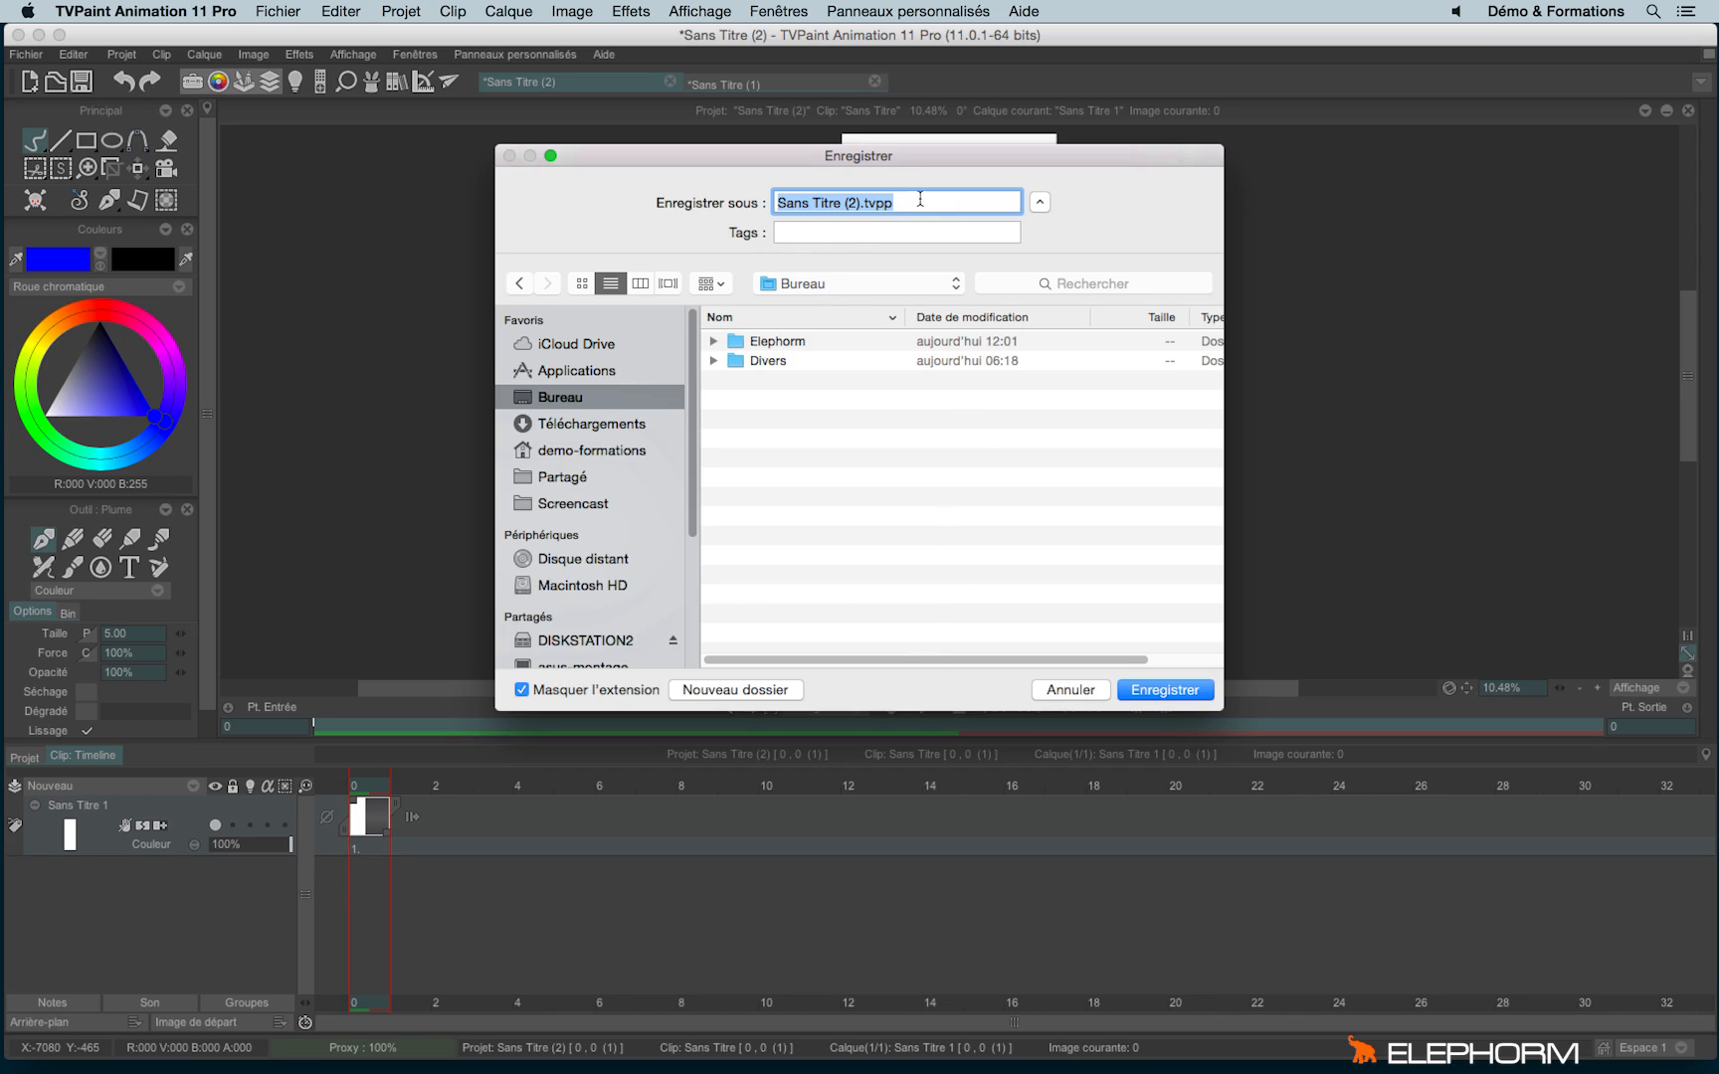
click(858, 211)
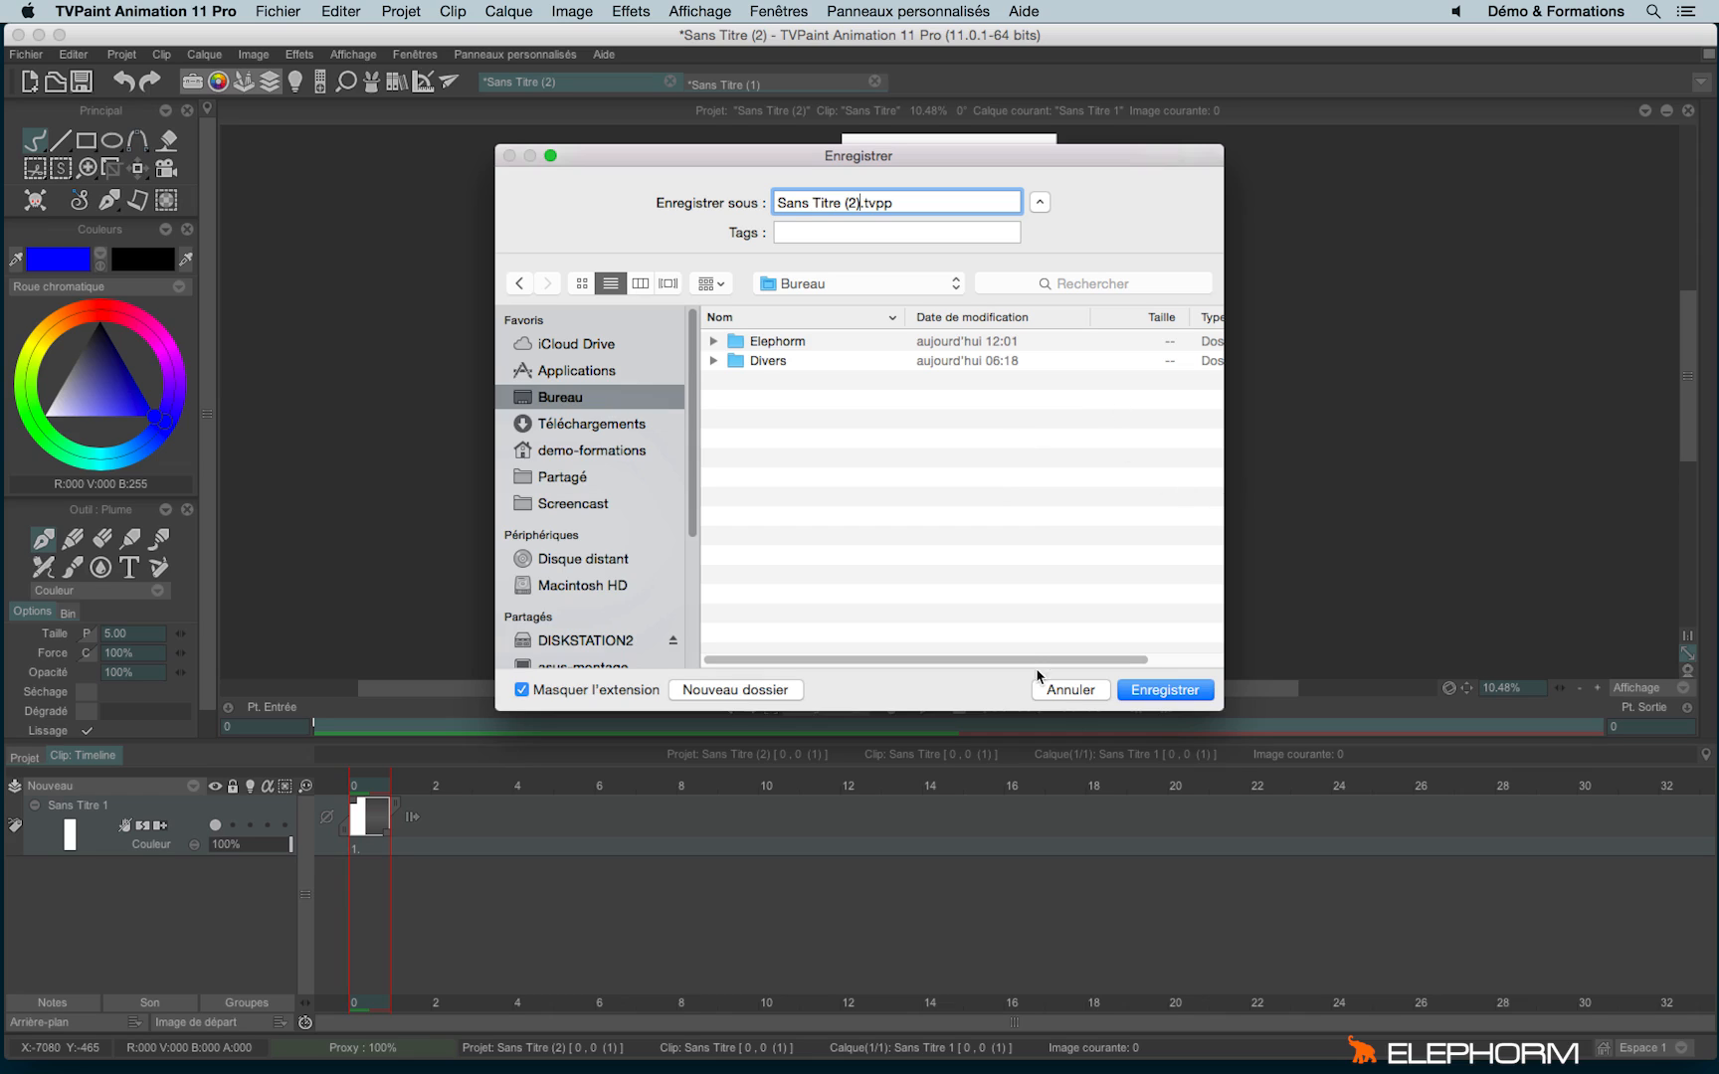
click(1064, 690)
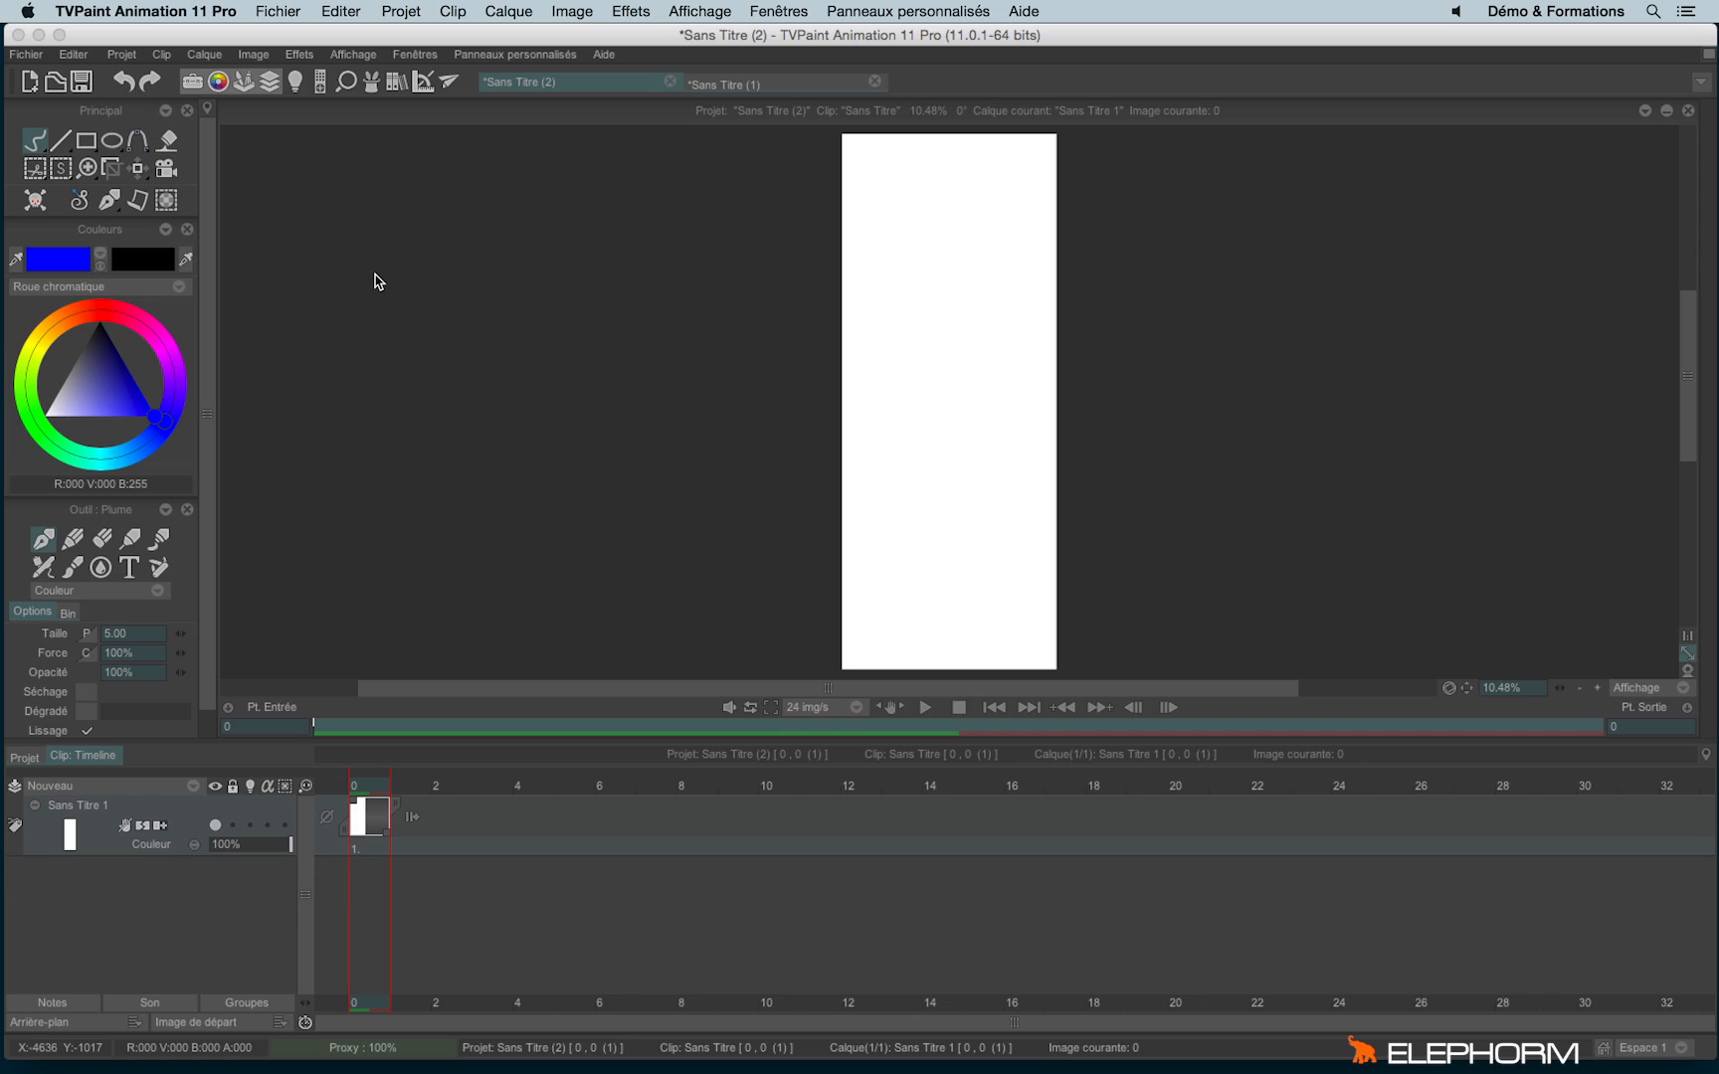
Open the Sauvegarde settings in the preferences.
click(81, 60)
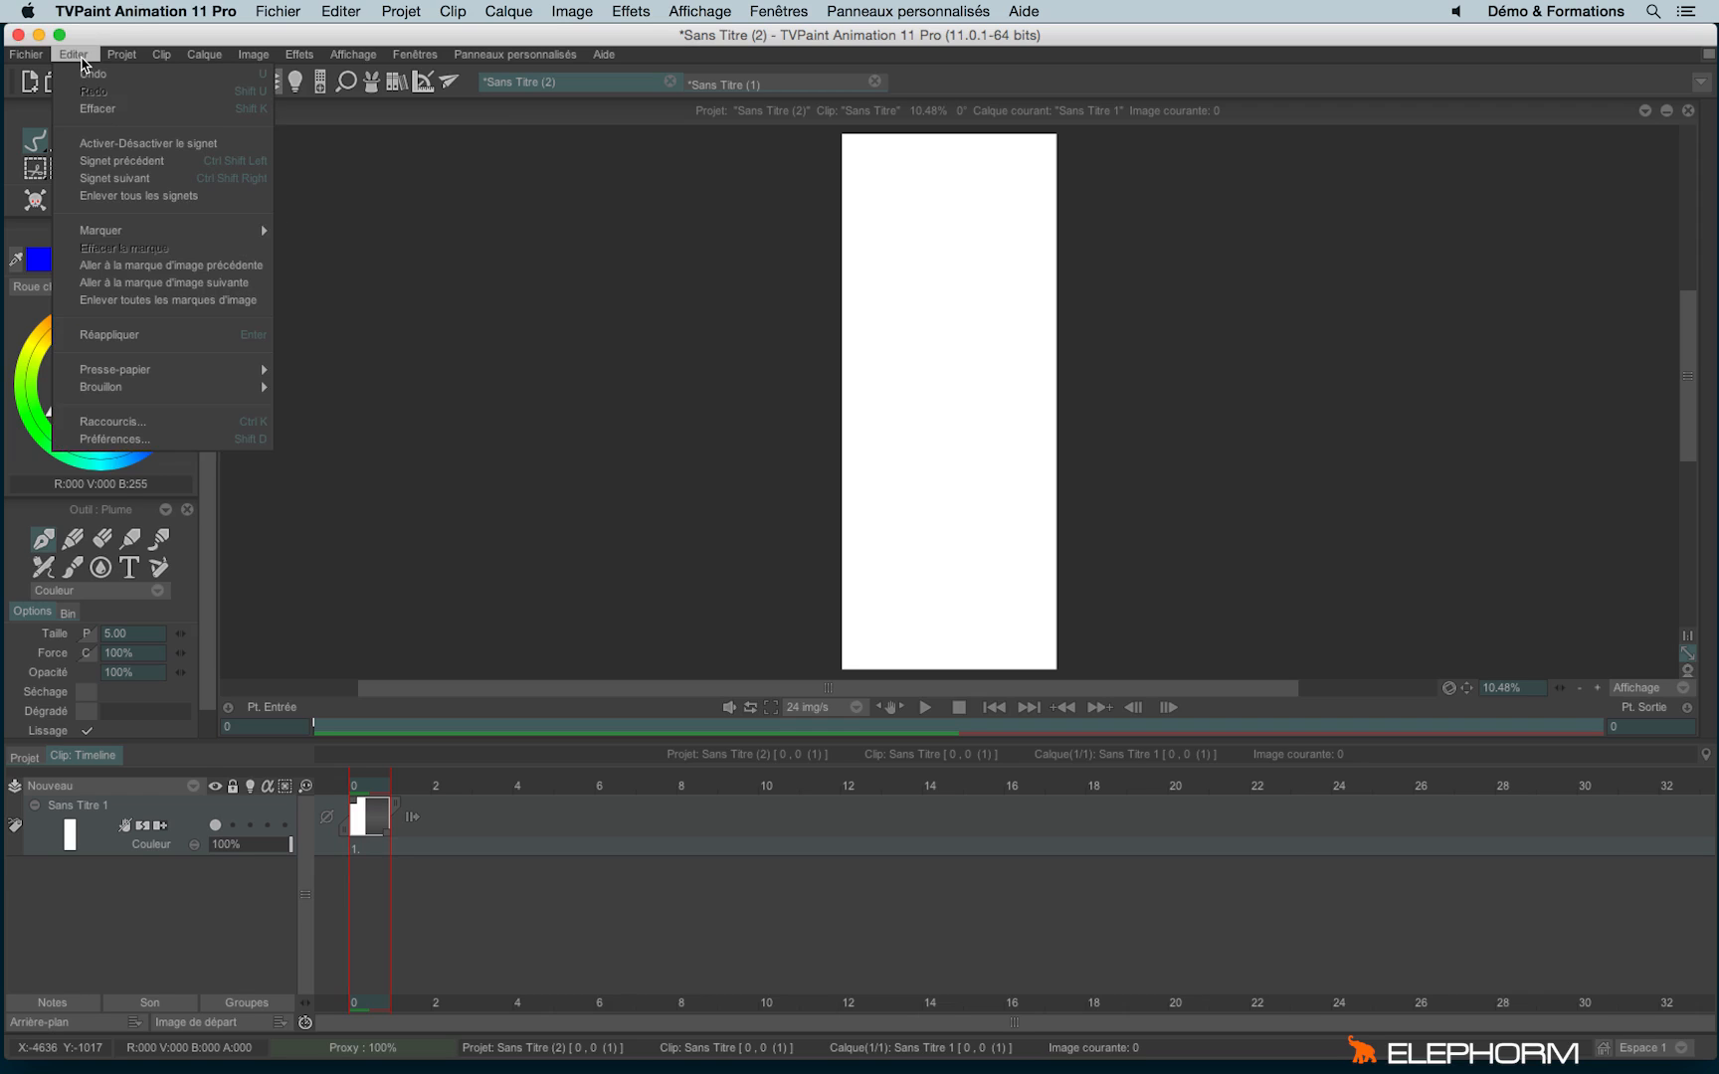
click(164, 443)
drag(837, 361, 595, 218)
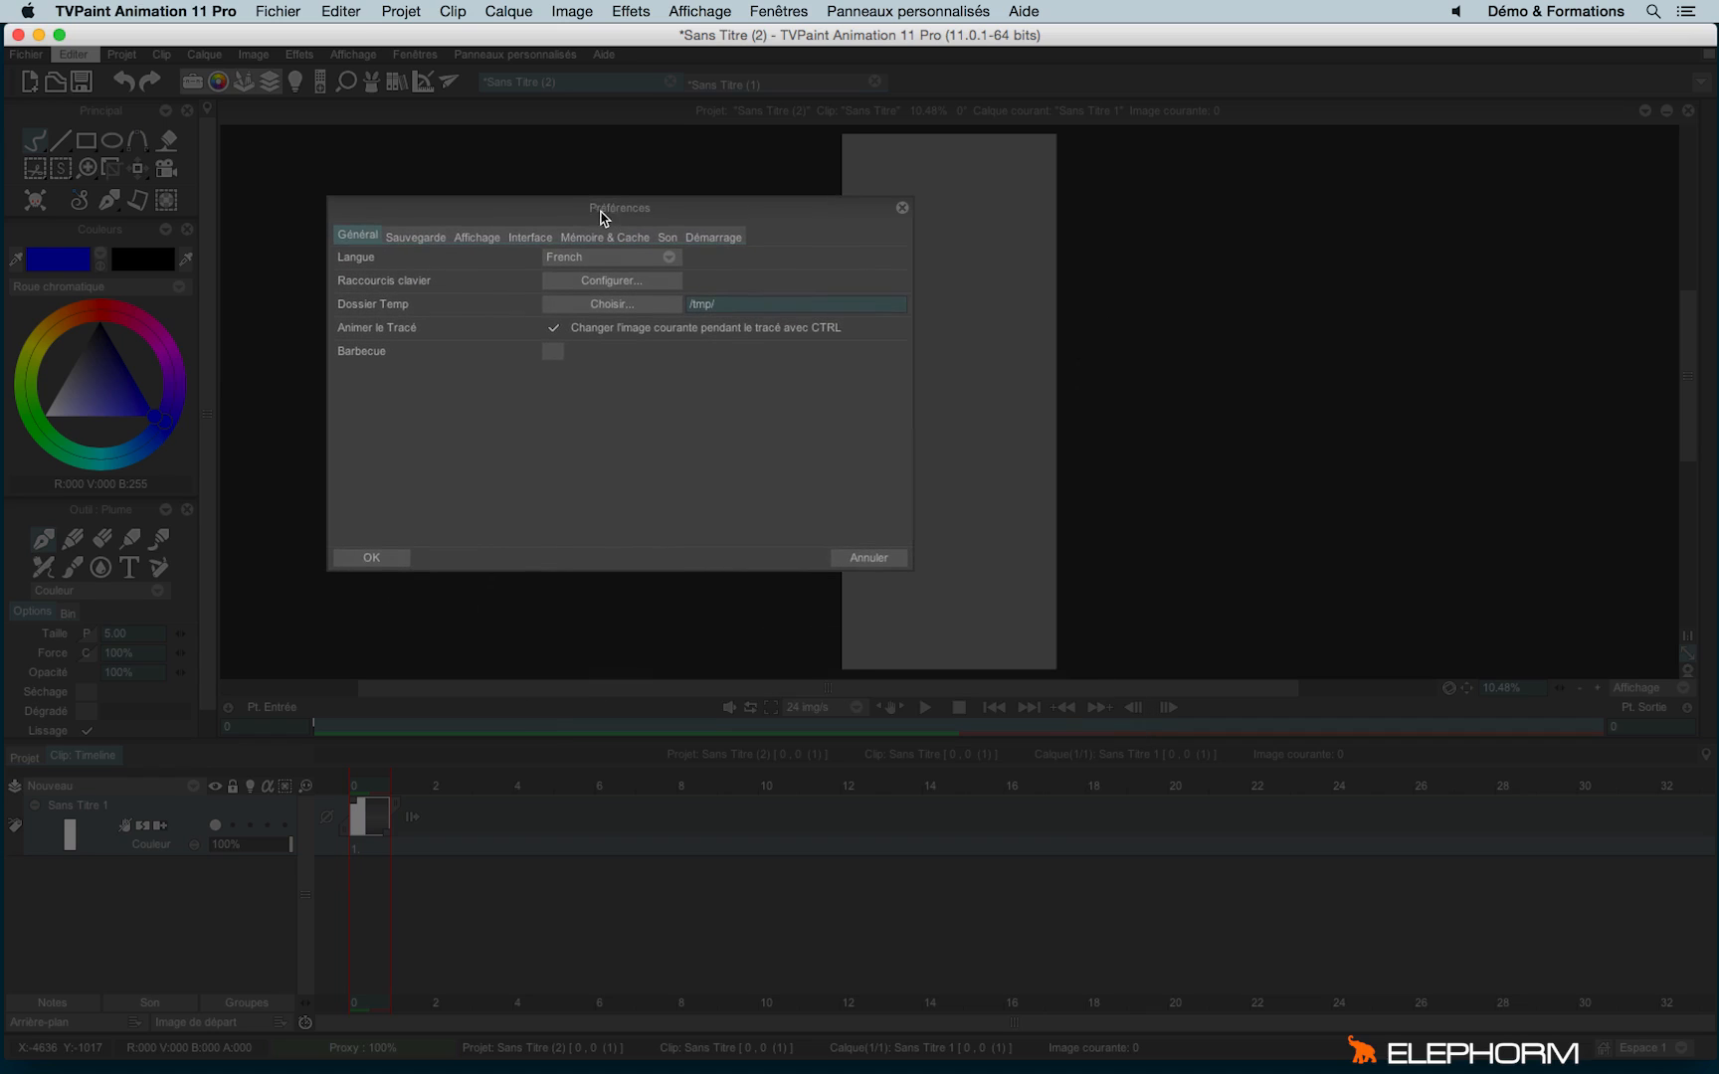
click(401, 239)
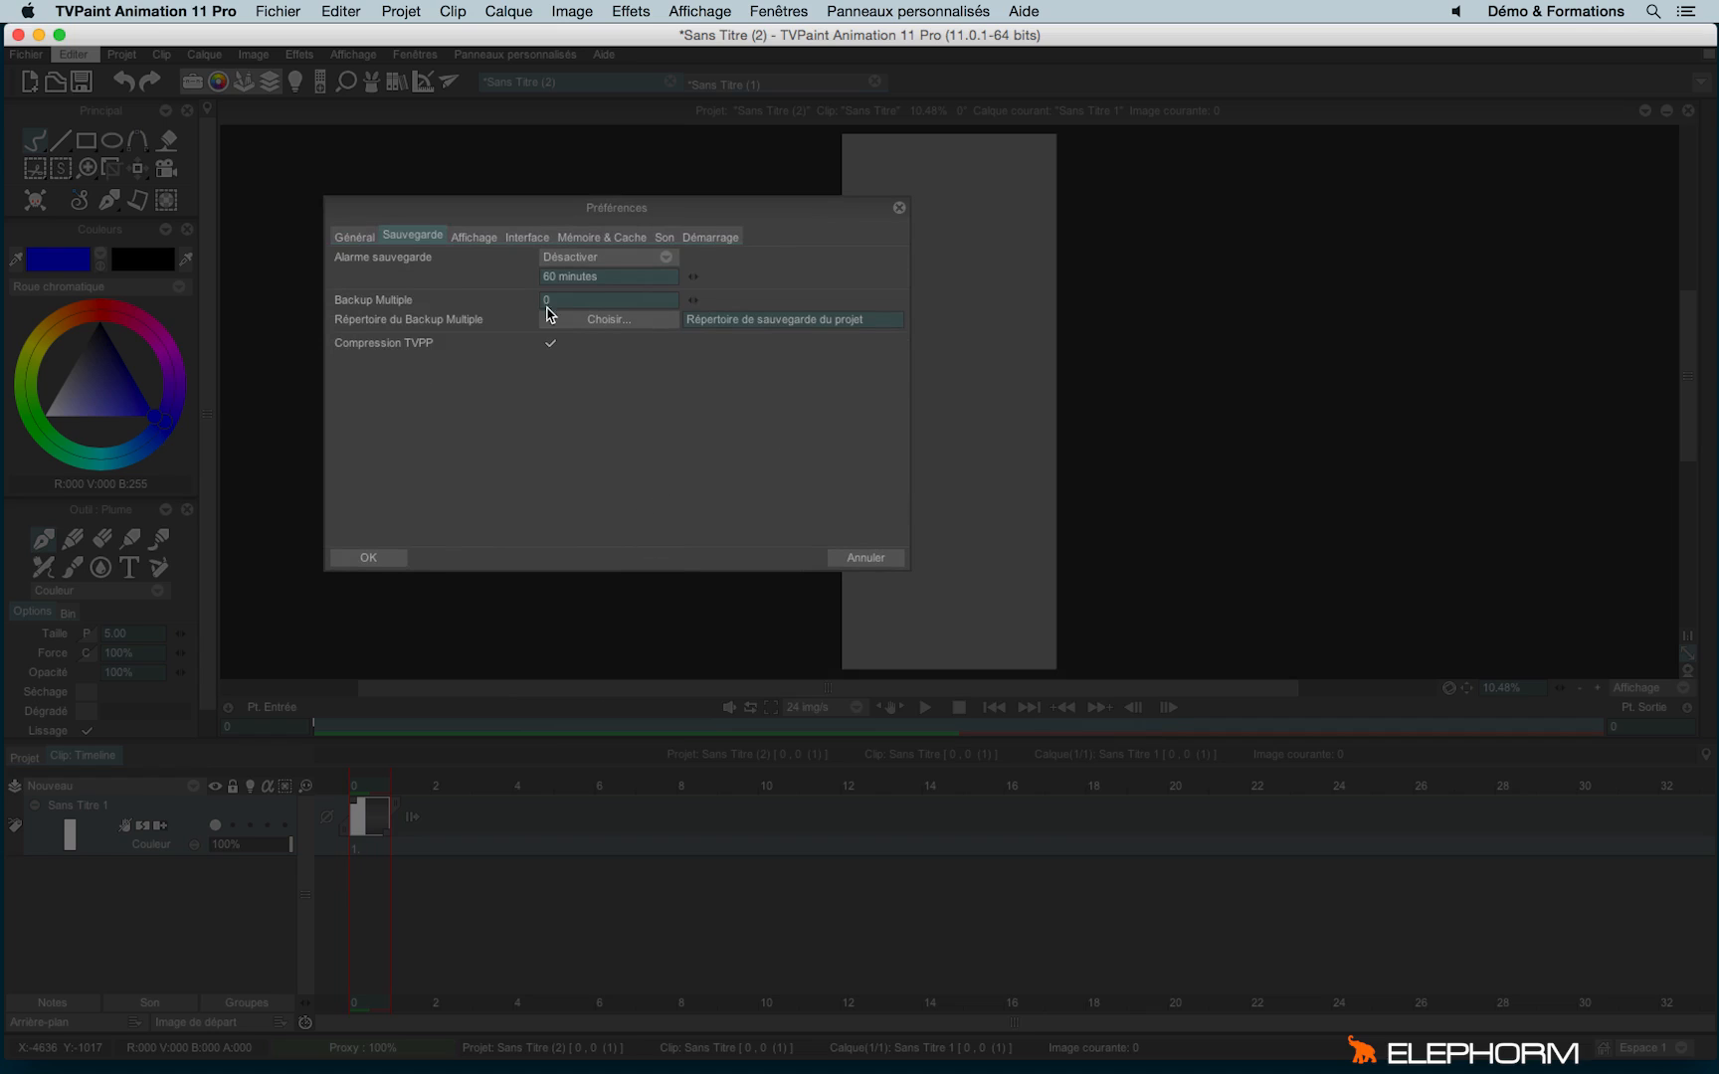
Review the Alarme sauvegarde options and set the alarm to Prévenez-moi!
click(595, 261)
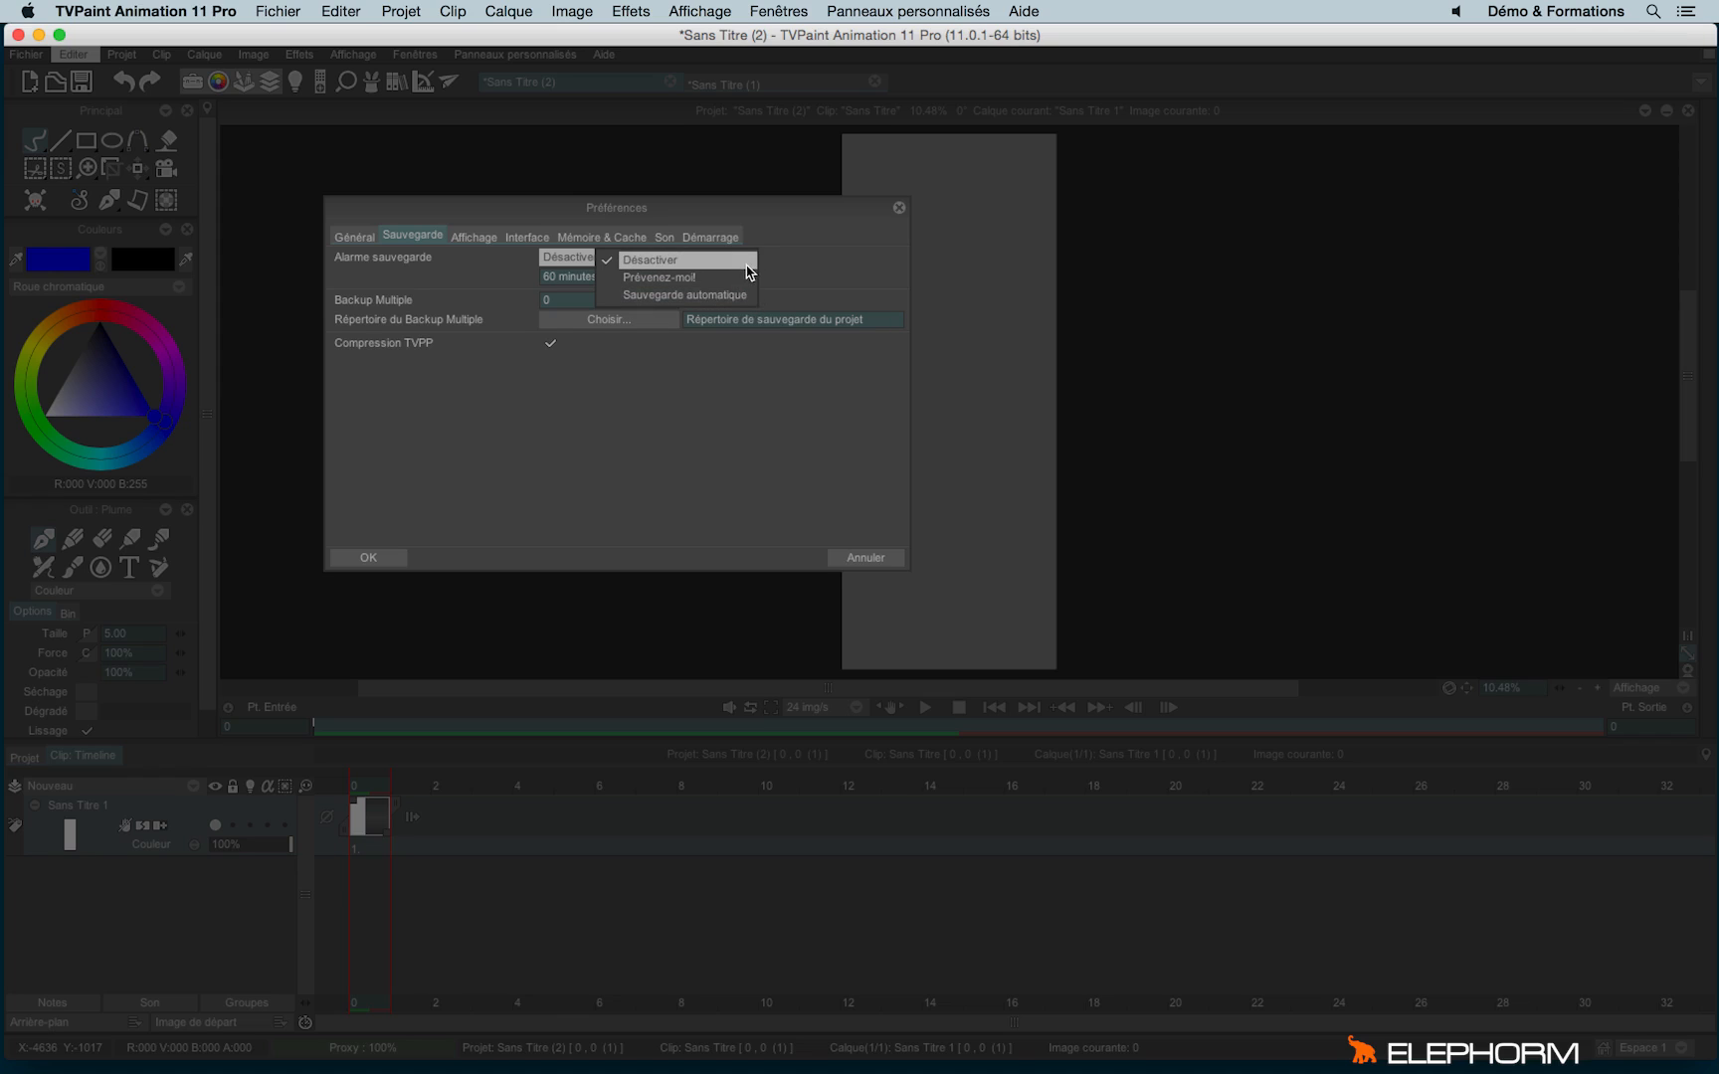
click(875, 270)
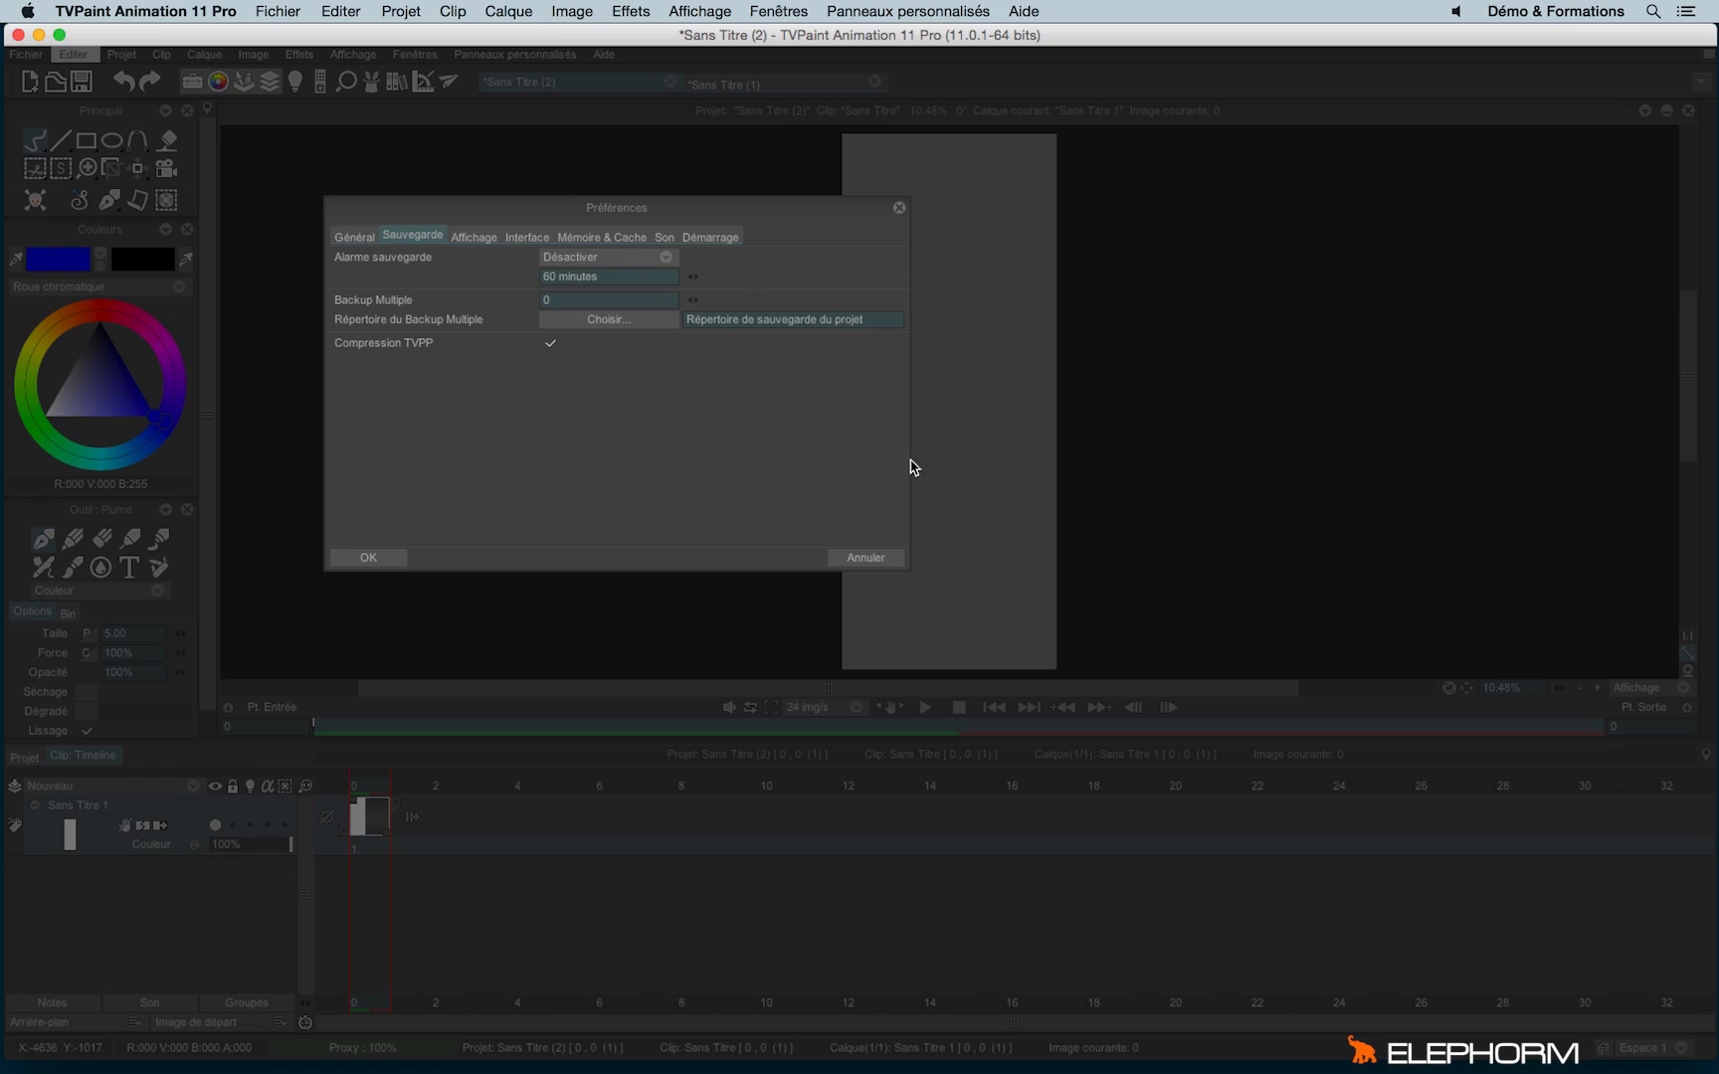
click(653, 259)
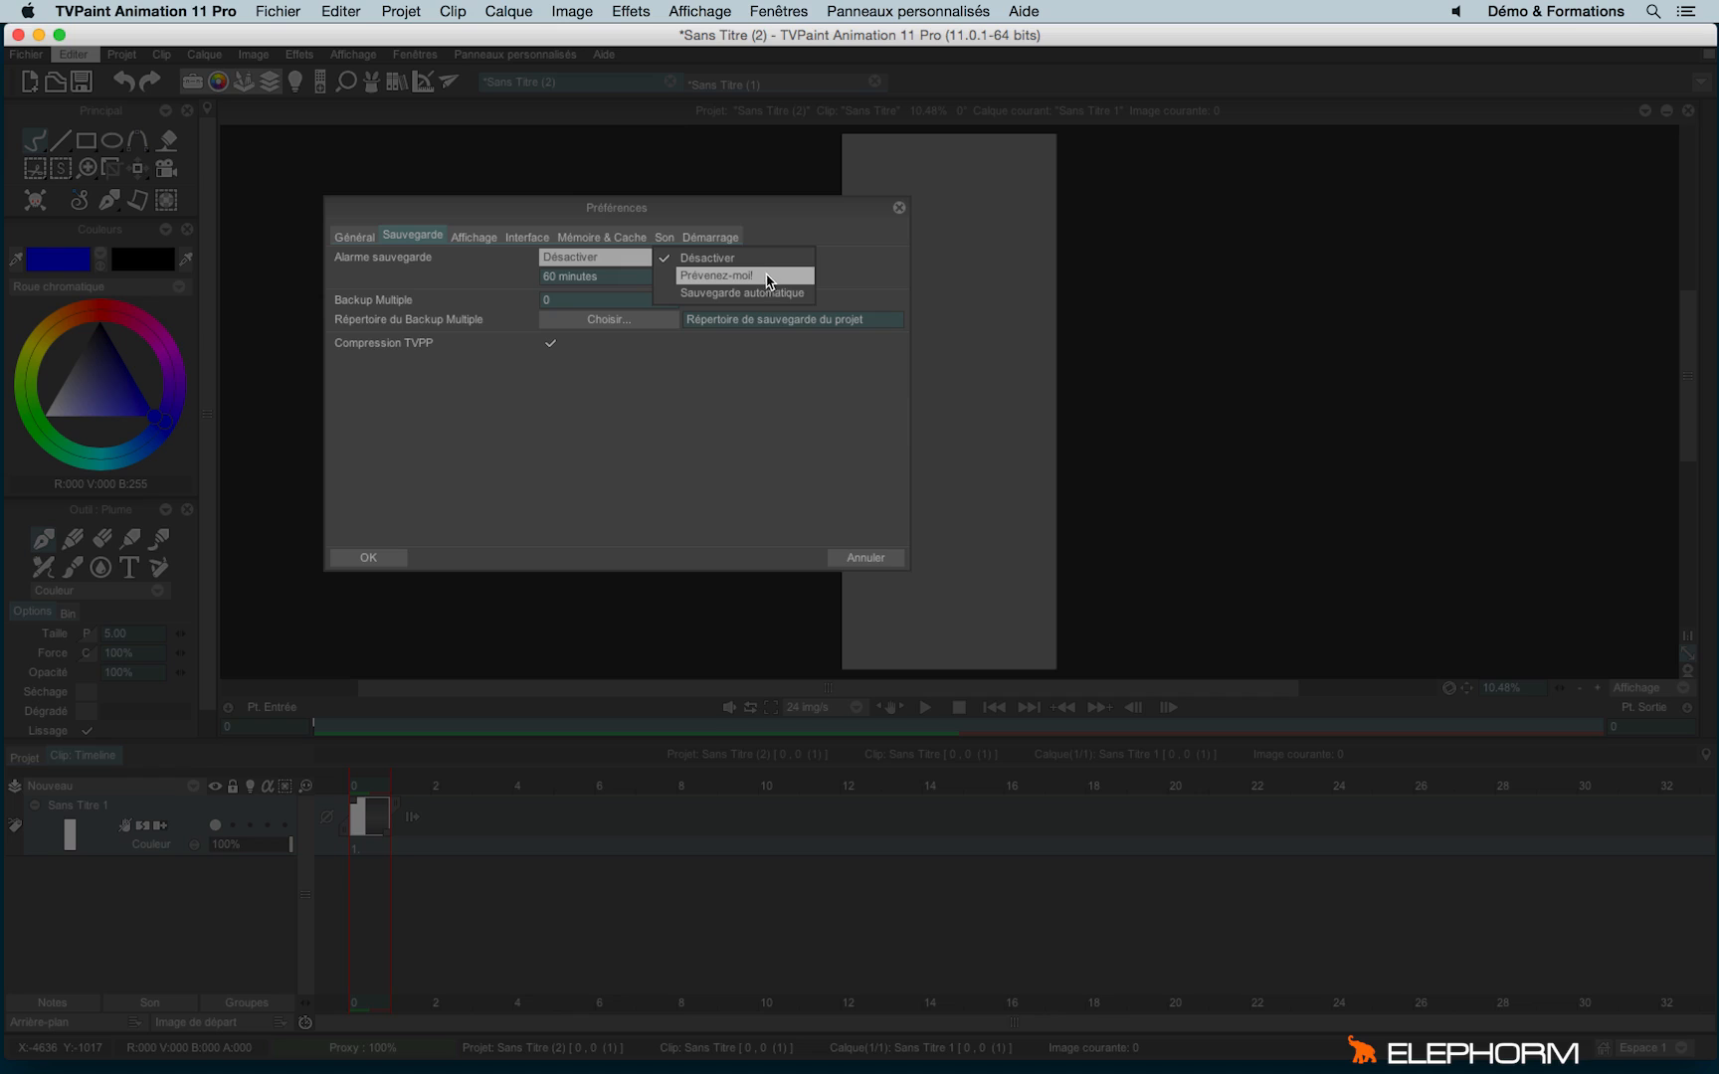
click(769, 277)
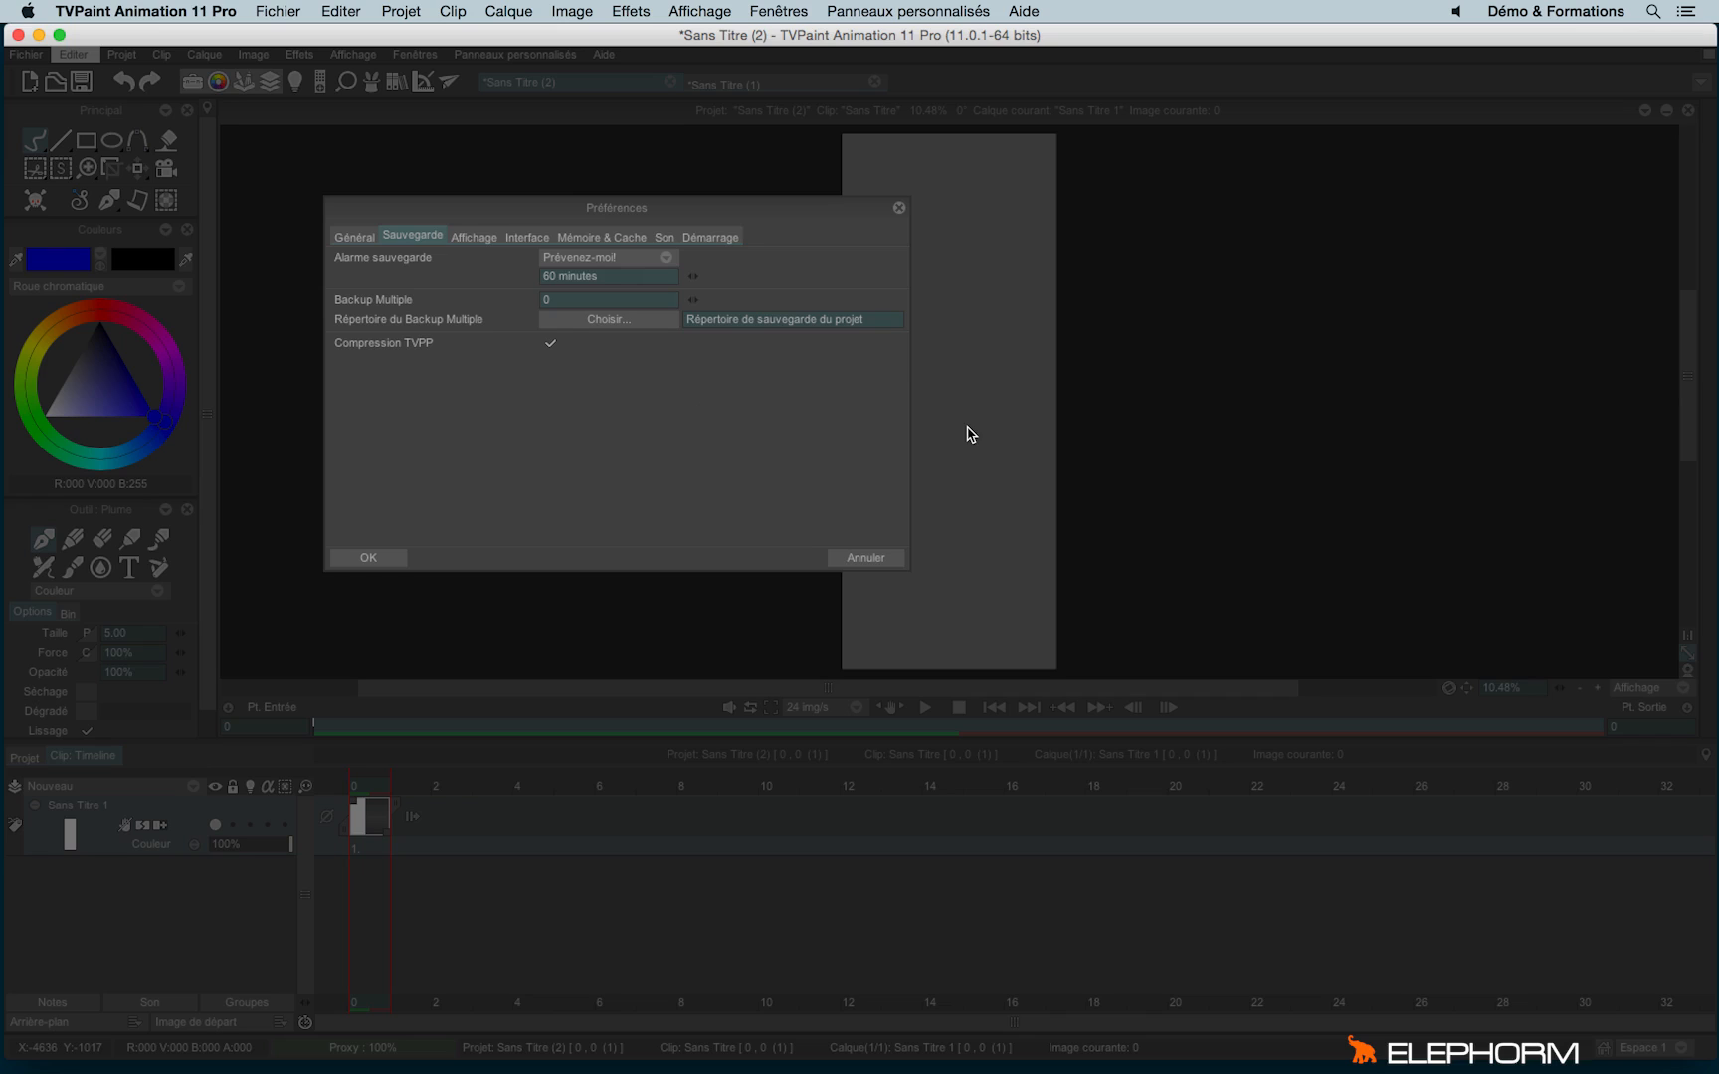
Set Alarme sauvegarde to Sauvegarde automatique and Backup Multiple to 2.
click(641, 261)
click(768, 303)
click(648, 261)
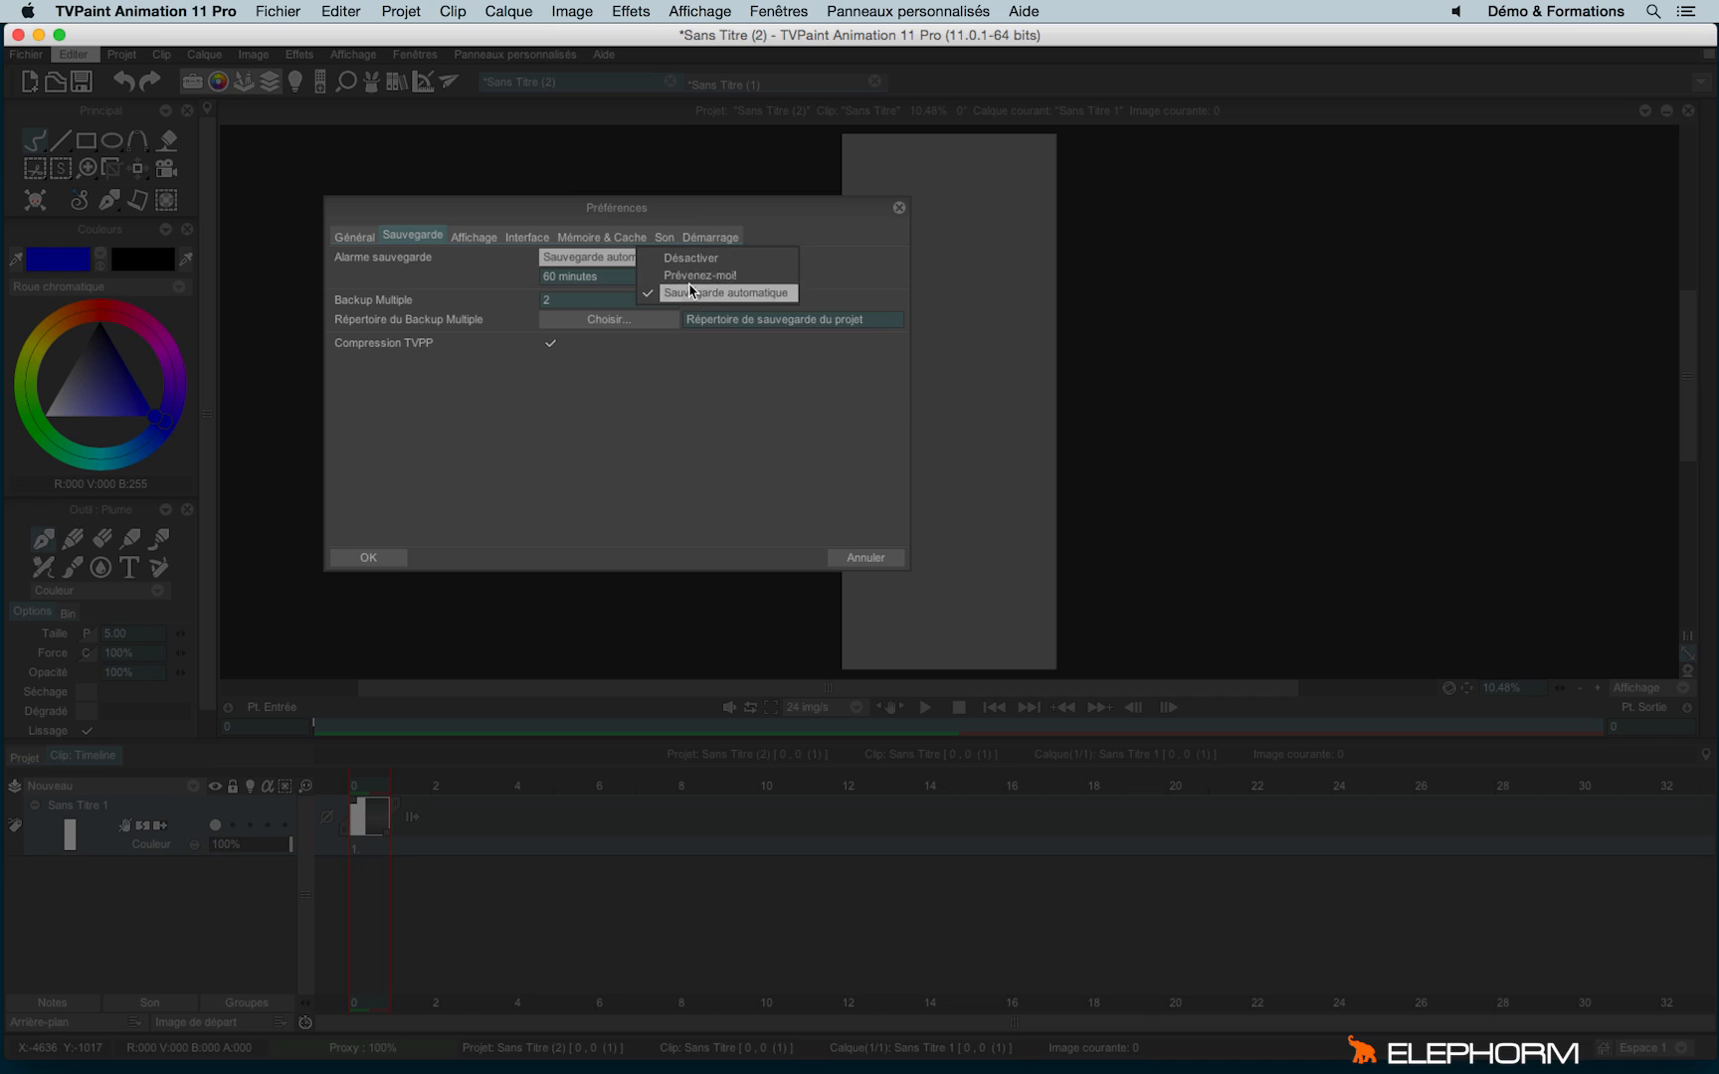
click(575, 263)
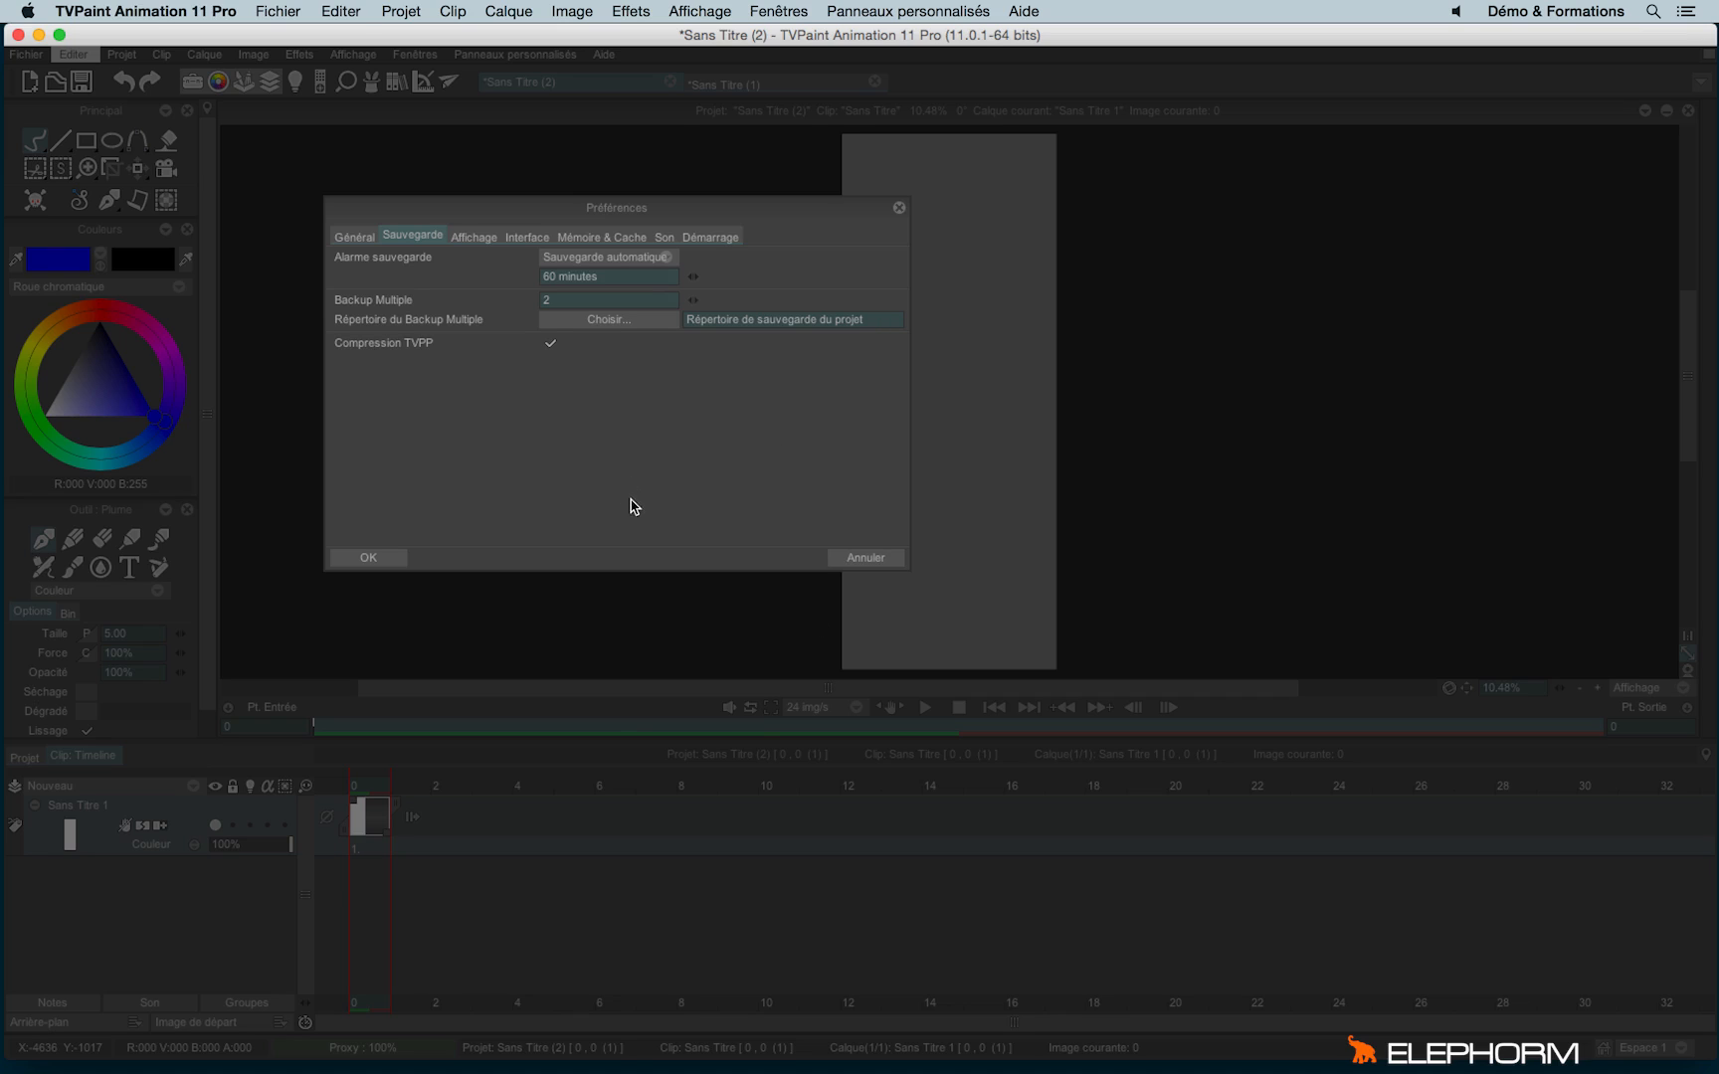
click(648, 256)
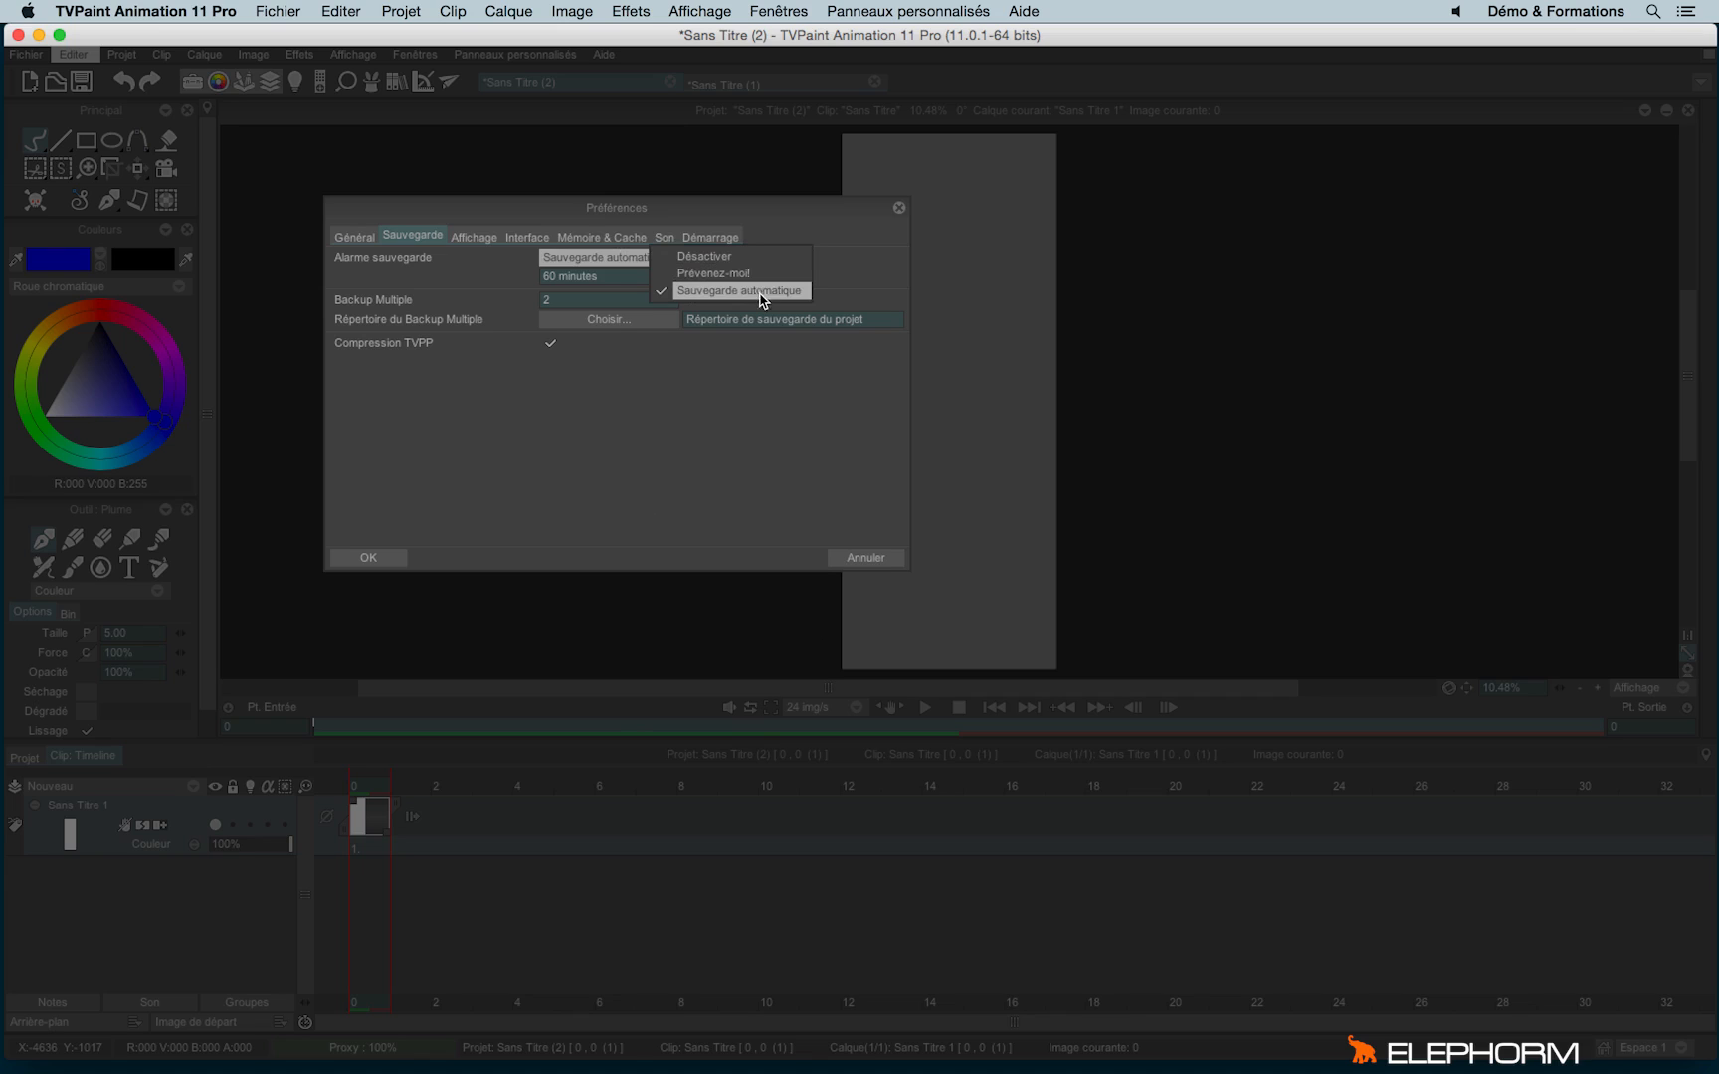
click(771, 291)
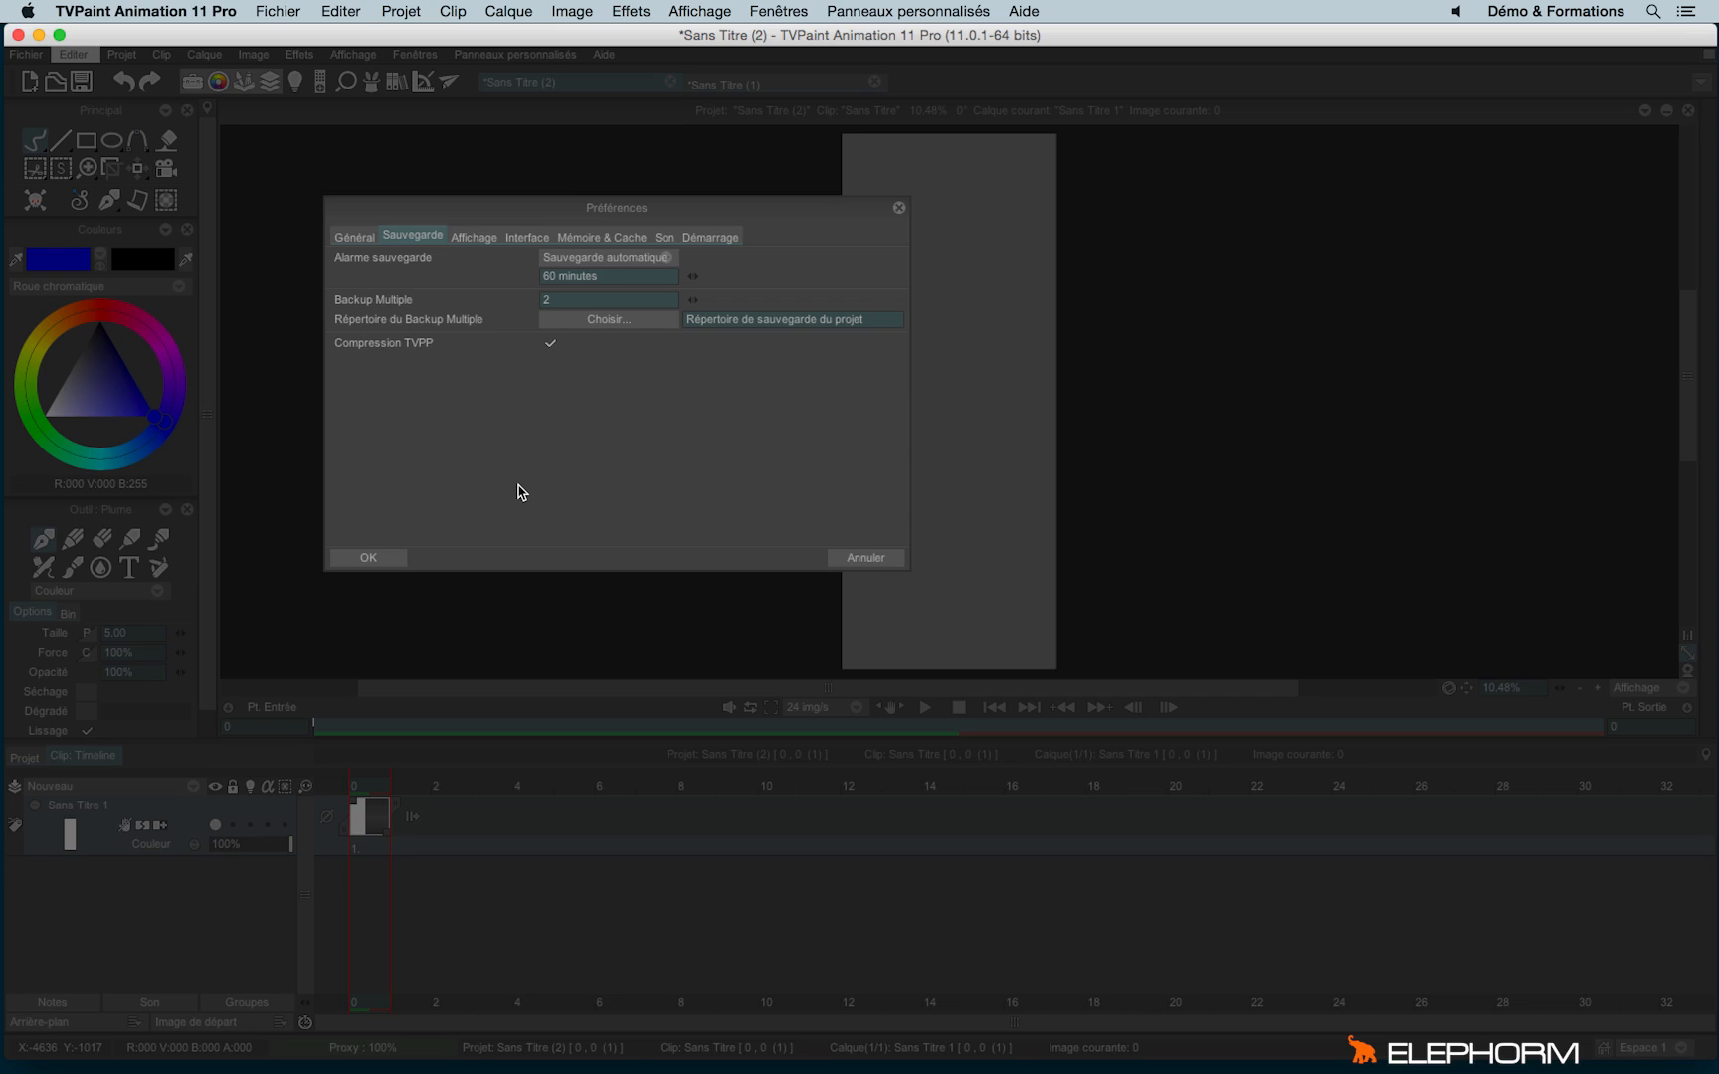
Cancel the Préférences dialog, then open the Gestionnaire de partage and position it over the canvas.
click(880, 560)
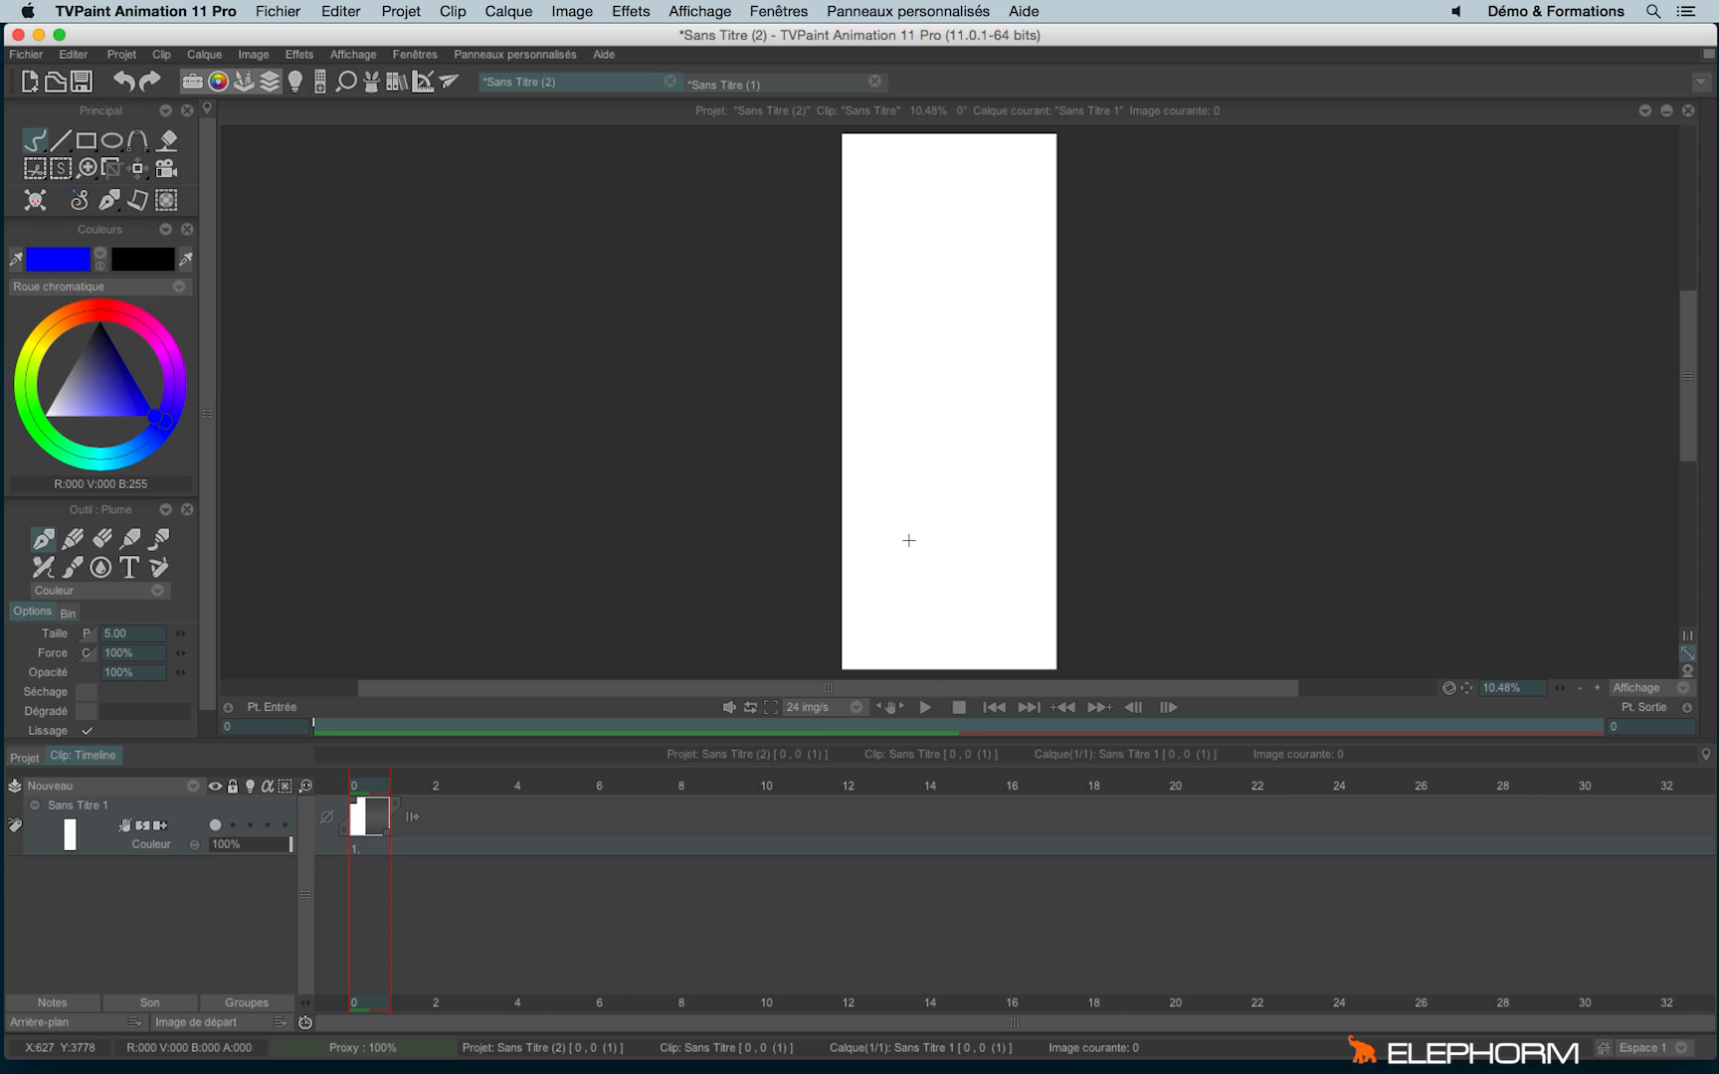
click(450, 82)
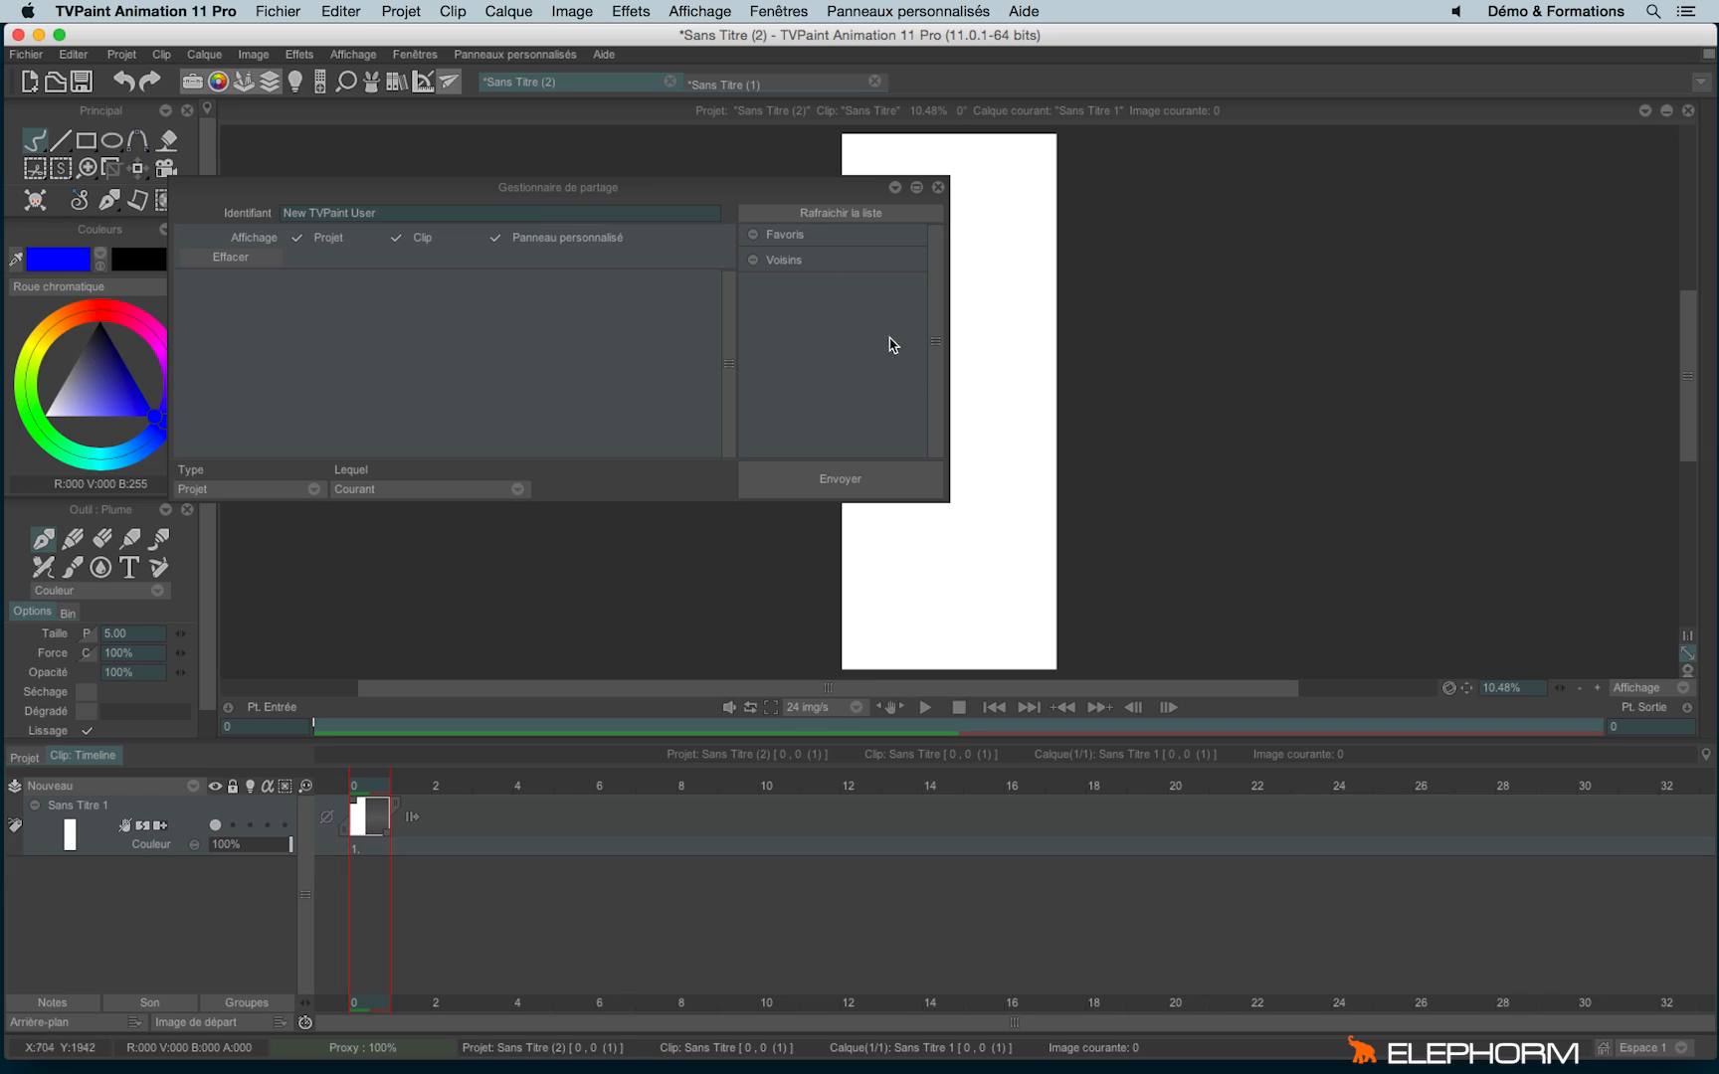
drag(748, 189, 945, 187)
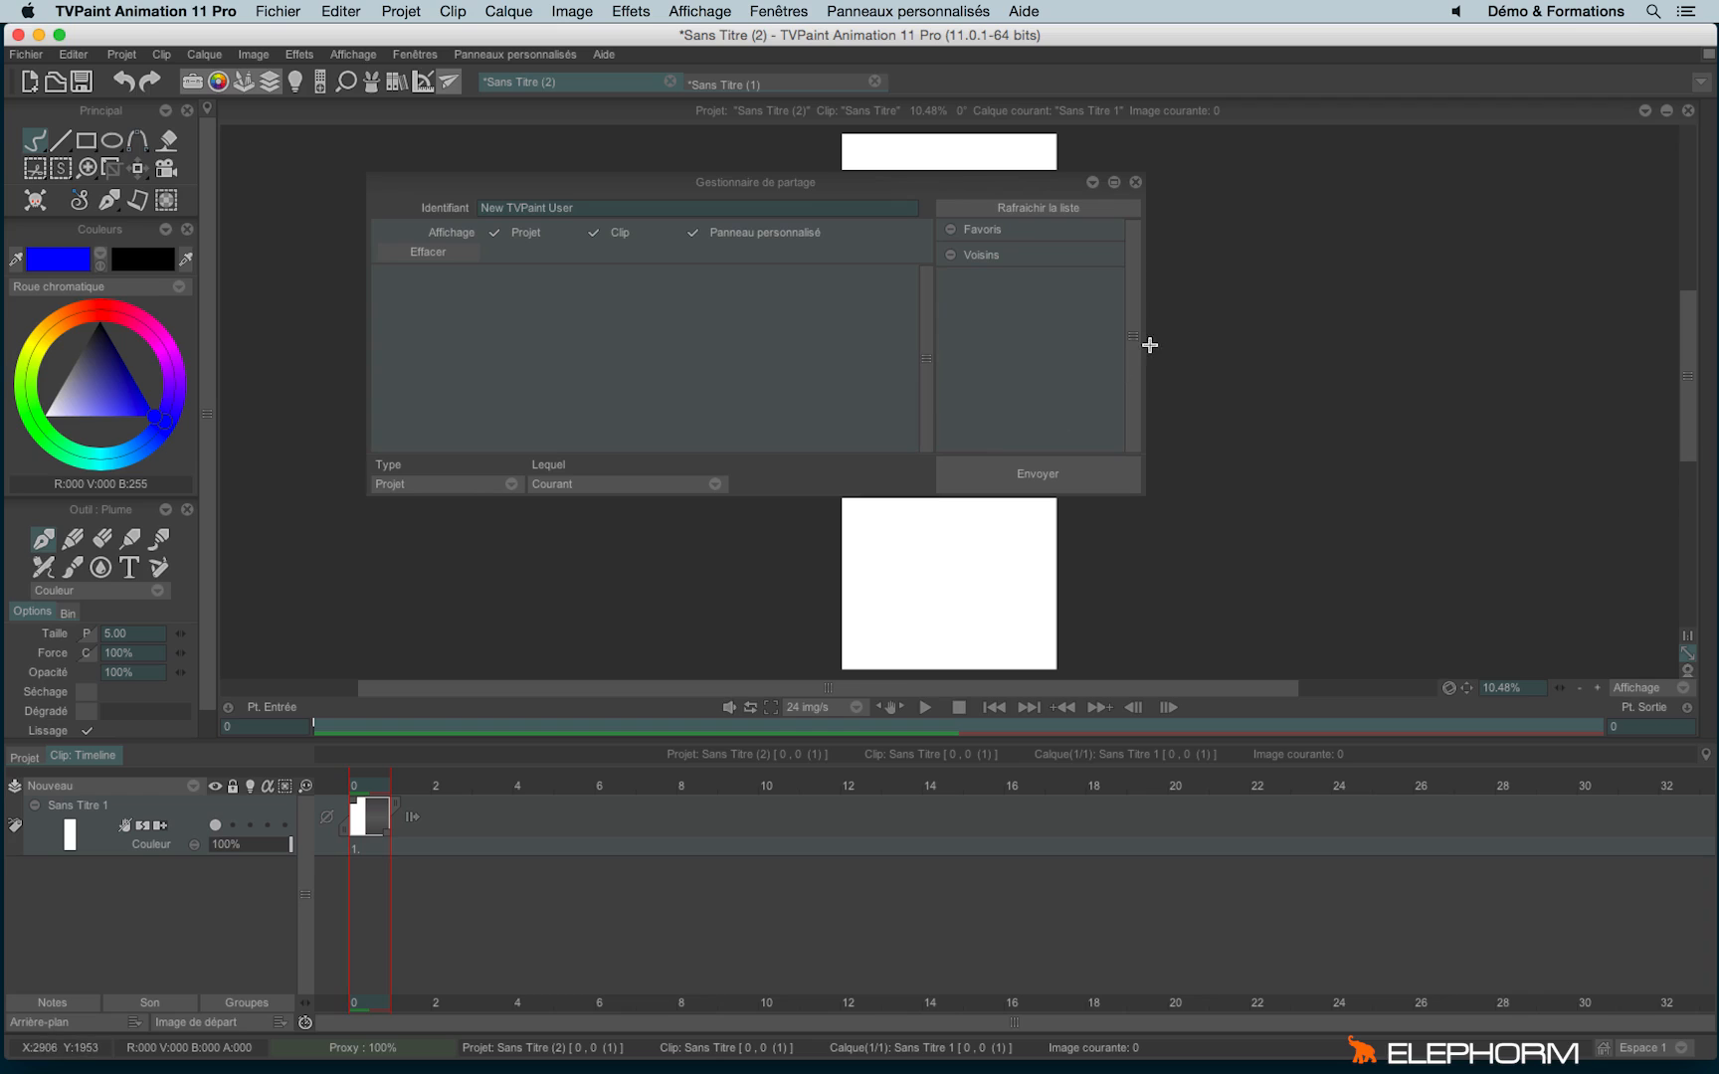
click(555, 213)
click(953, 381)
drag(761, 179, 712, 149)
Examine the Type and Lequel choices for sharing in the Gestionnaire de partage, keeping Projet and Courant selected.
click(460, 455)
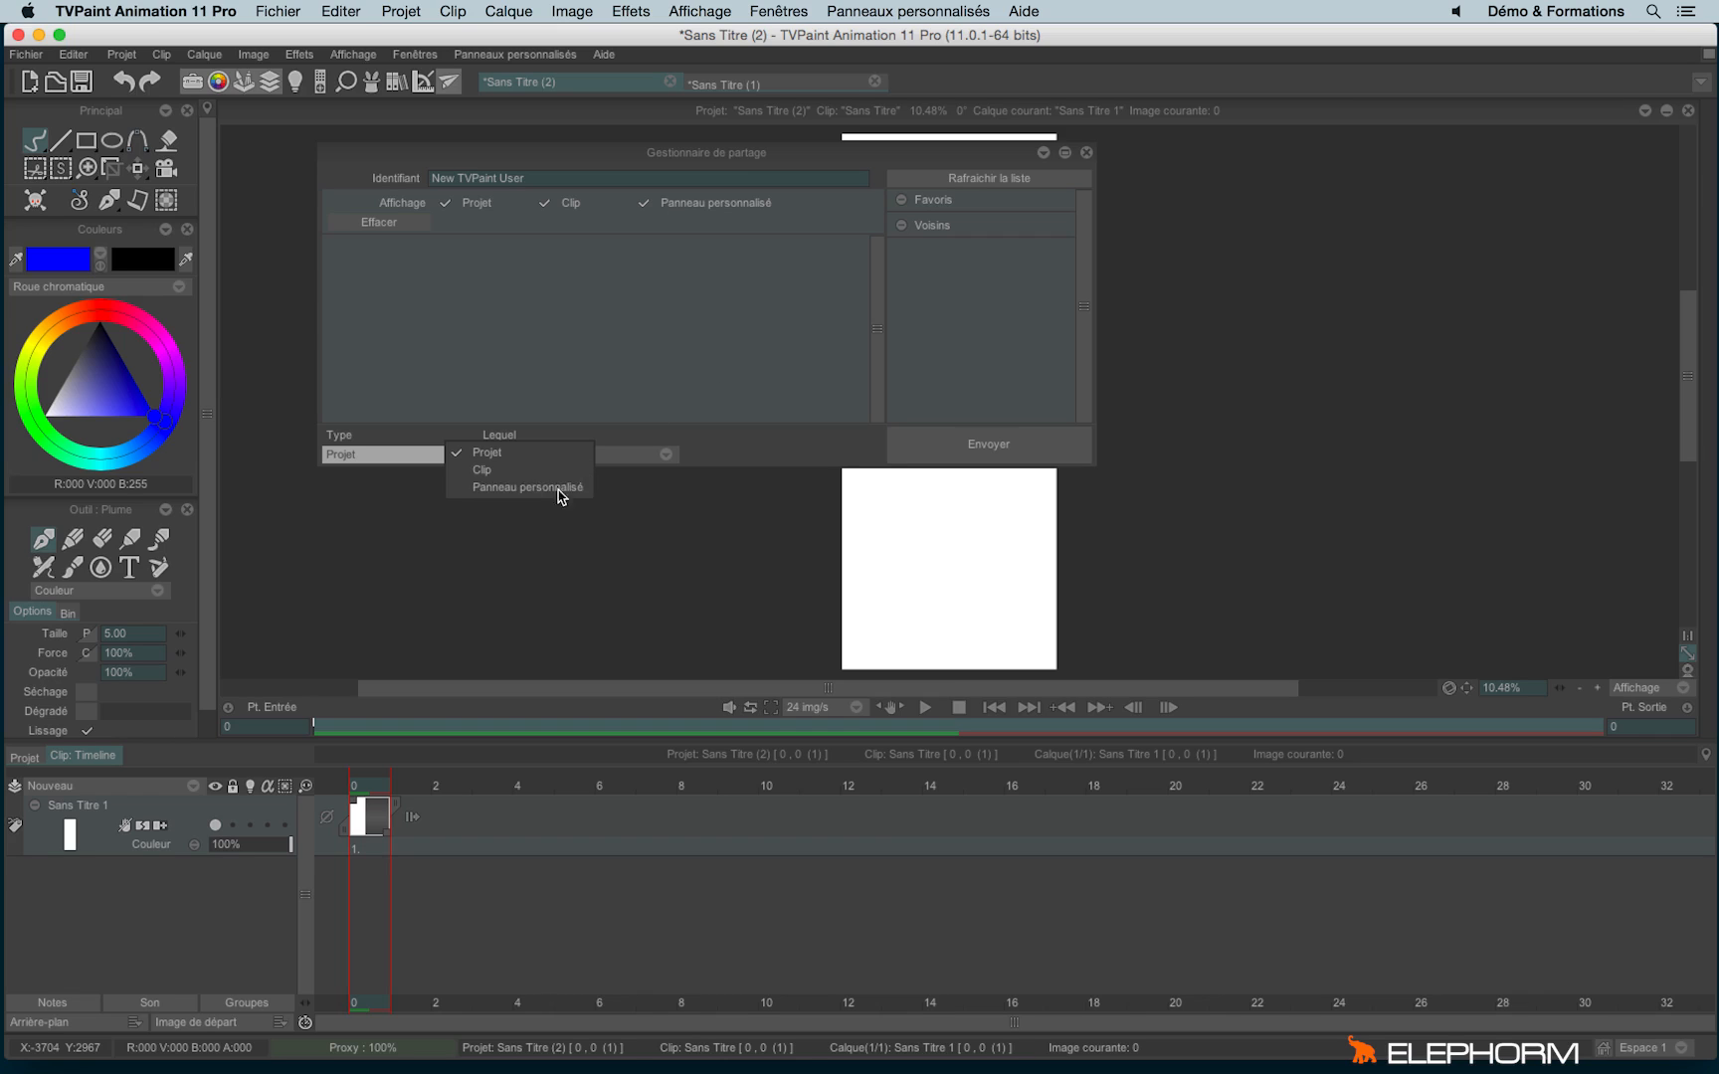
click(684, 372)
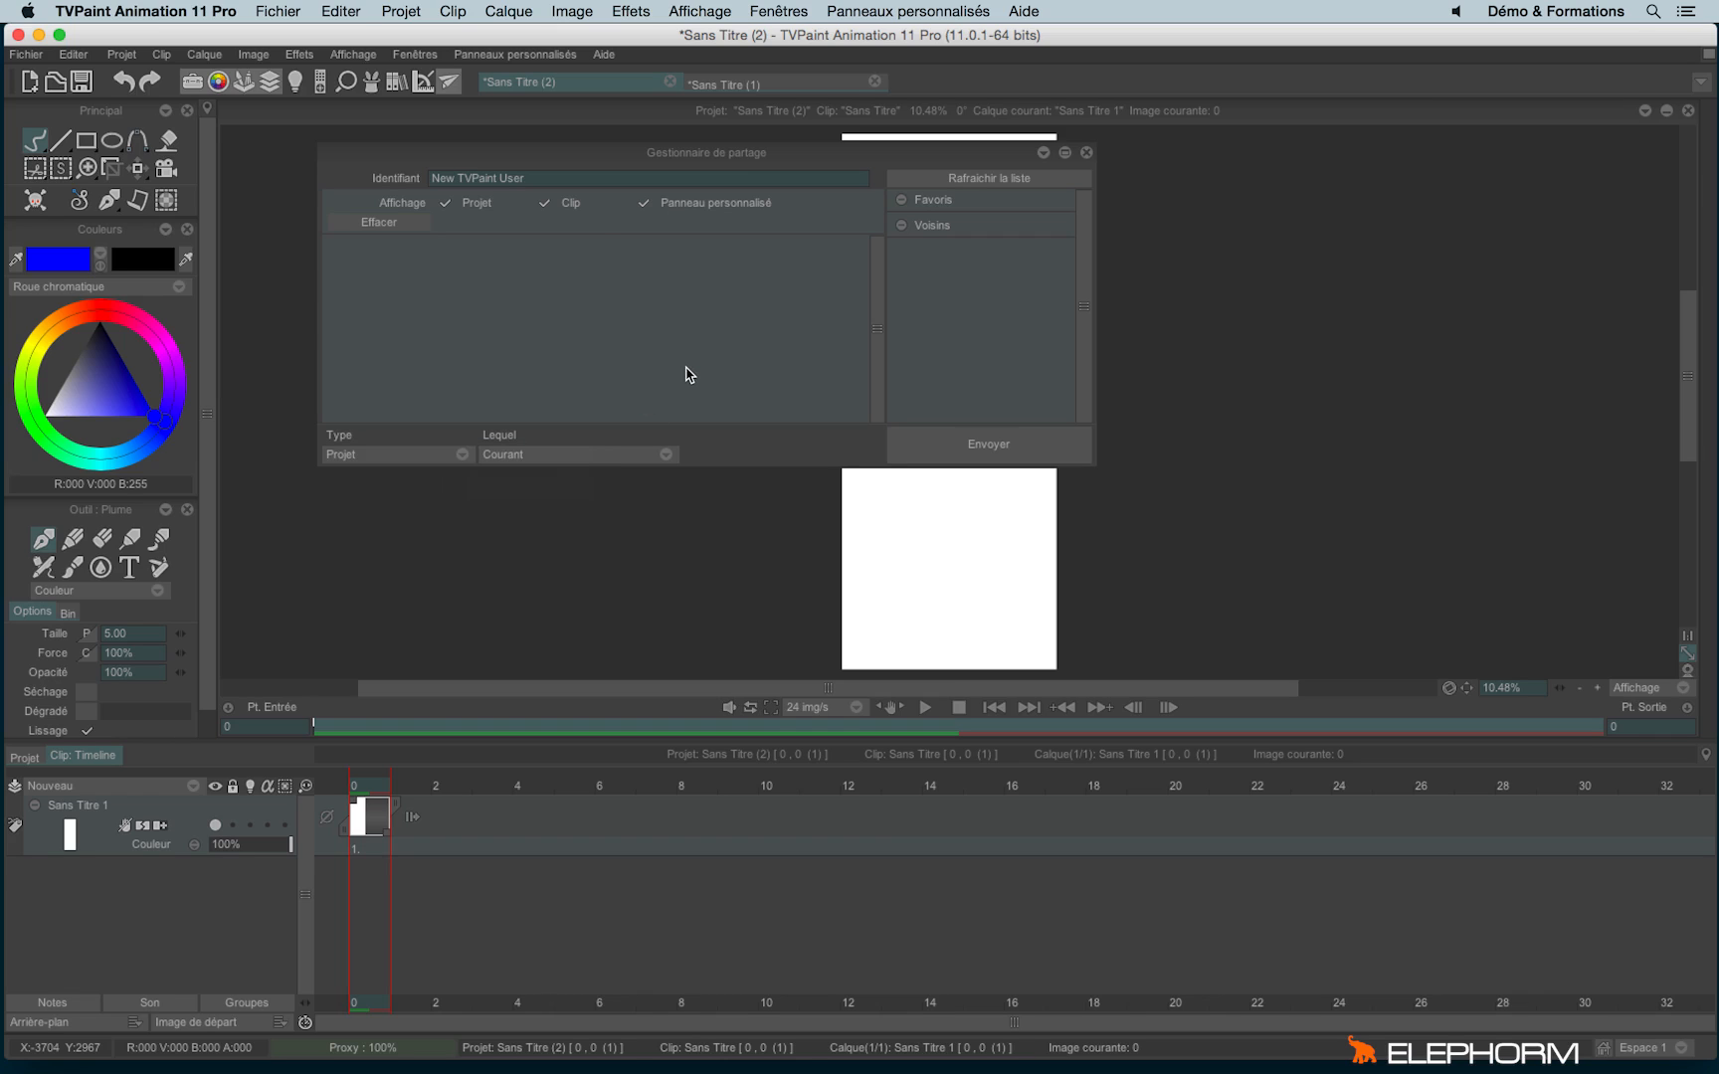
click(434, 453)
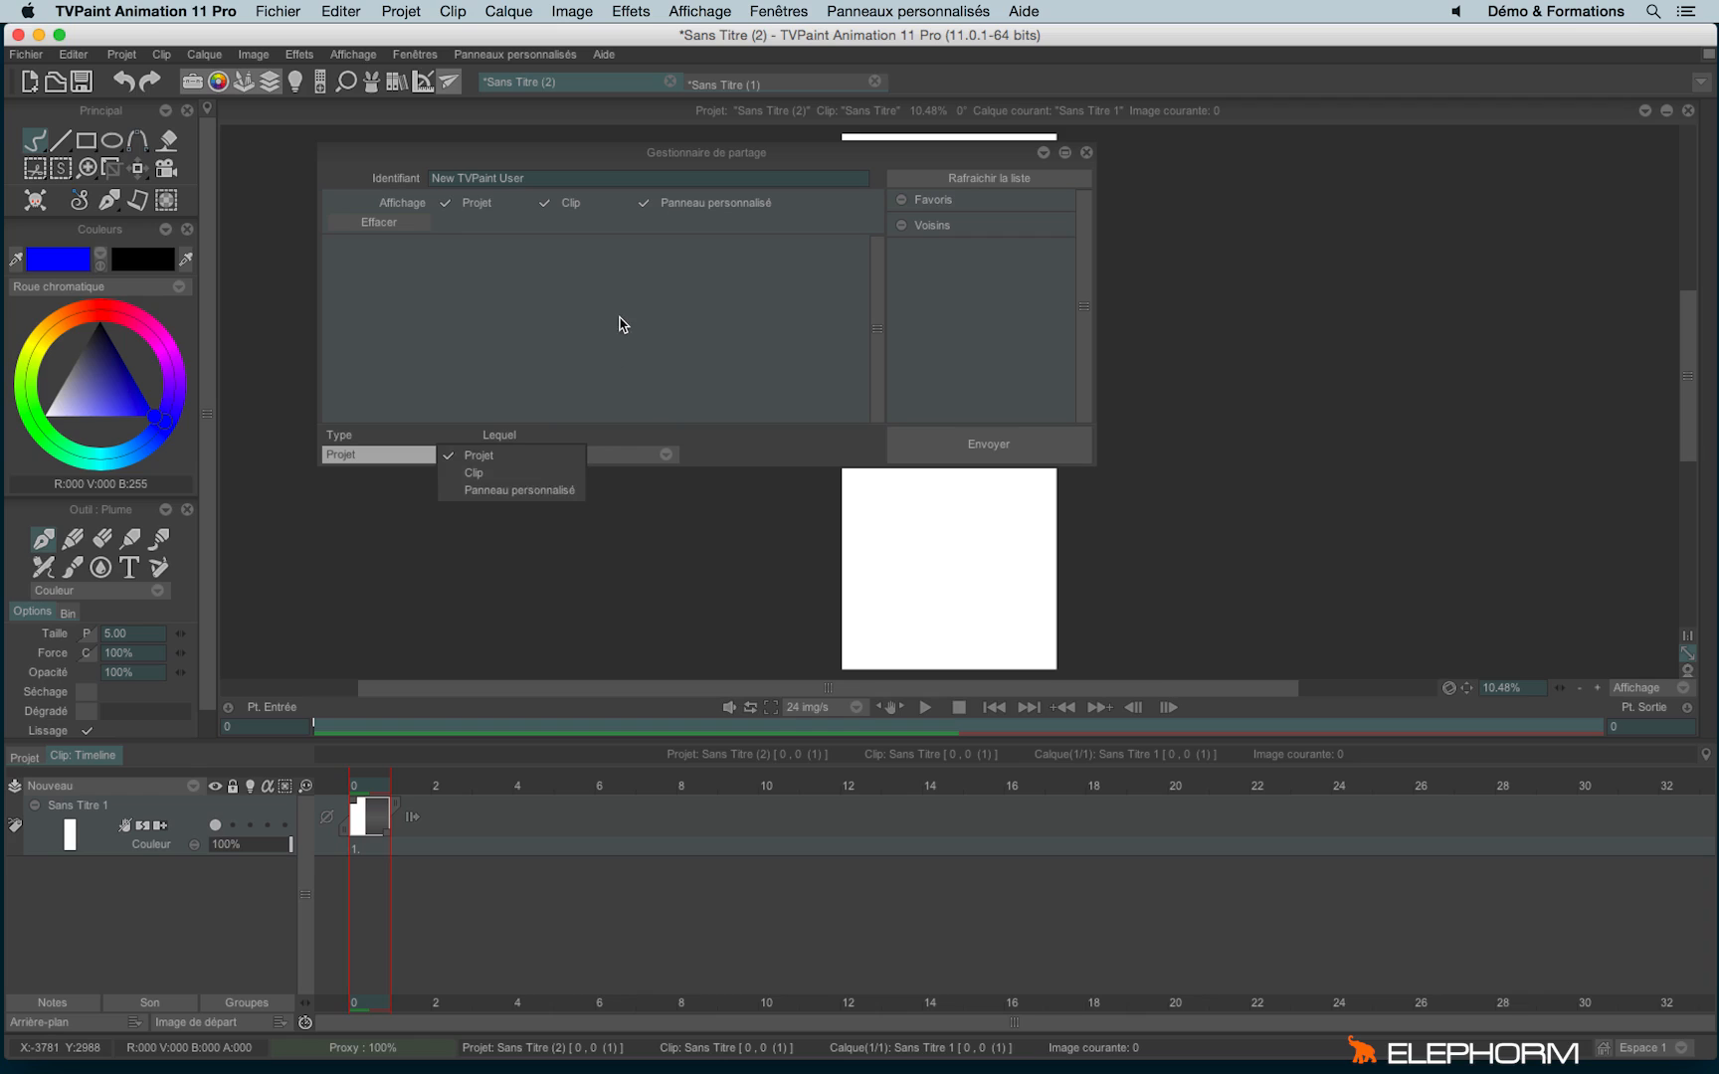
click(625, 334)
click(551, 459)
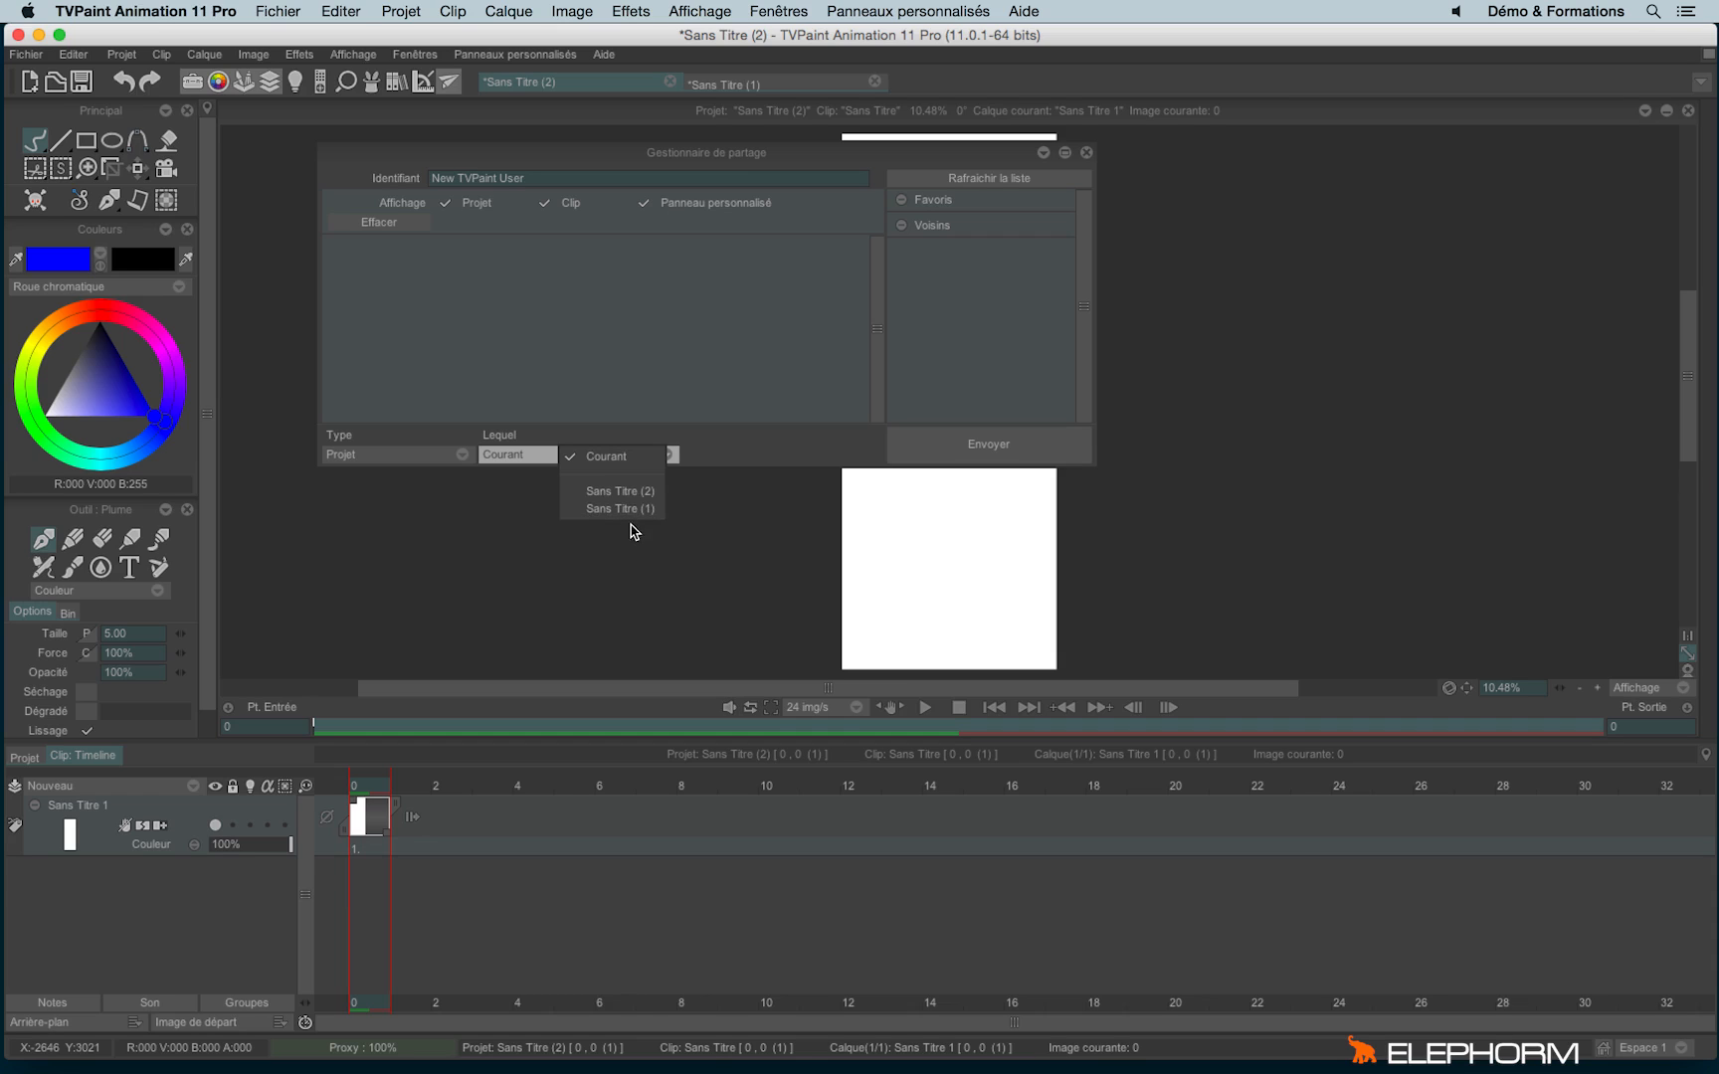
click(756, 388)
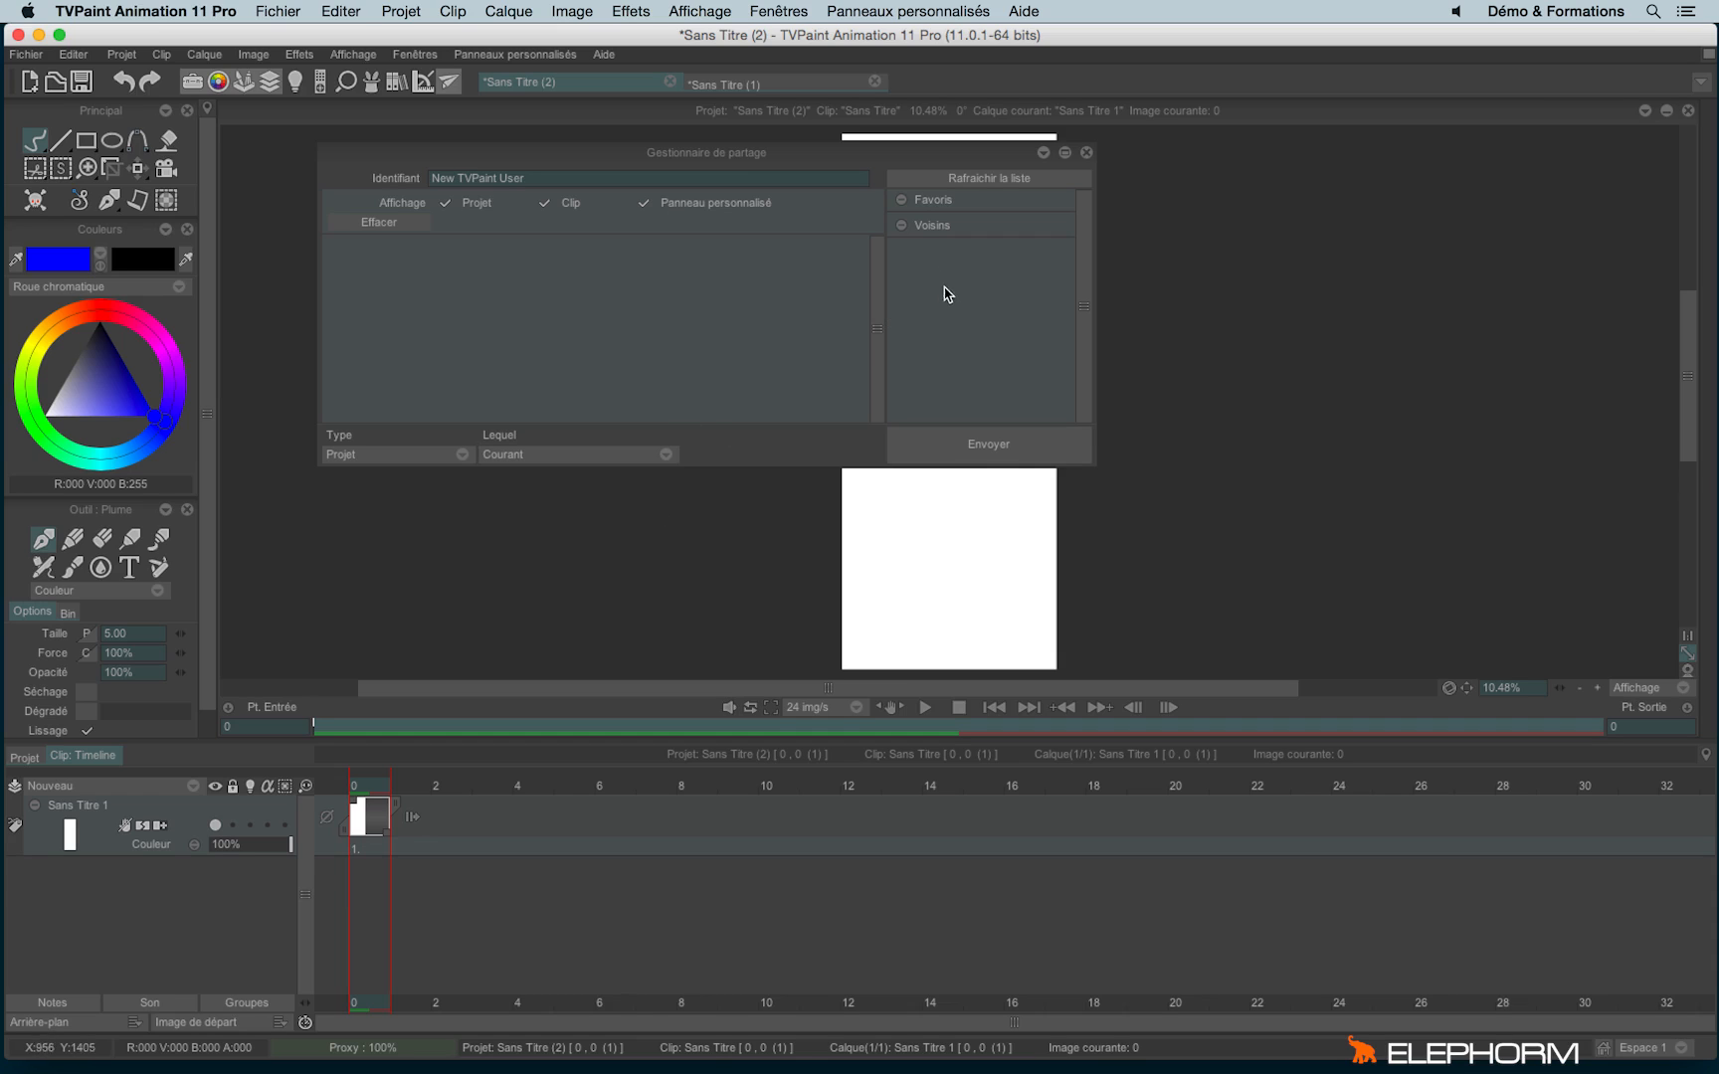